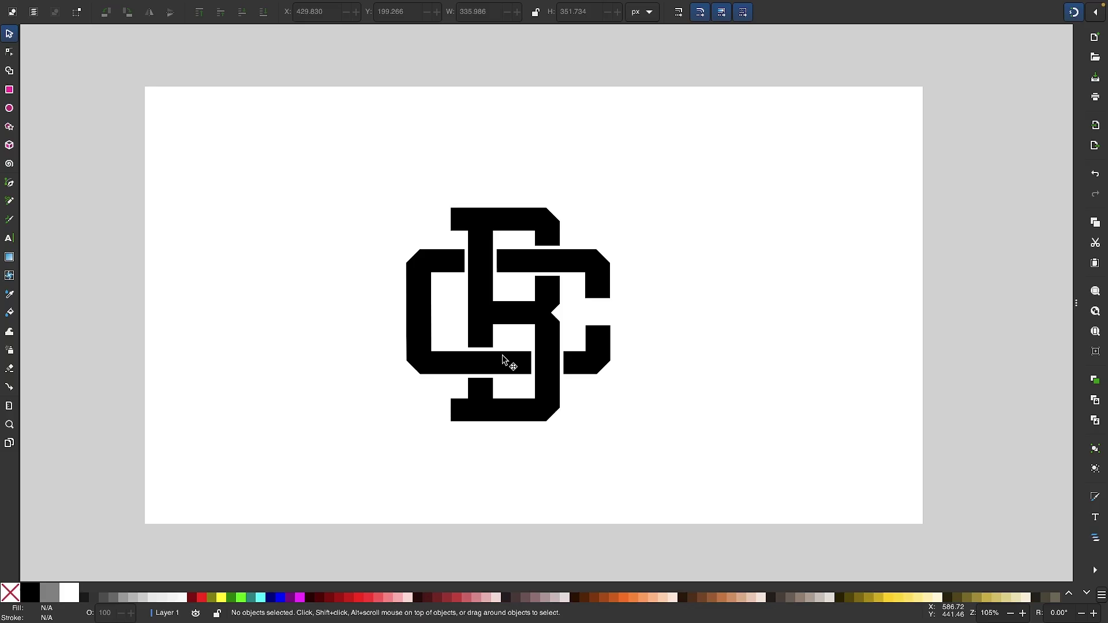
Delete the finished monogram and type plain 'CB' text on the page.
left_click_drag(701, 475, 295, 138)
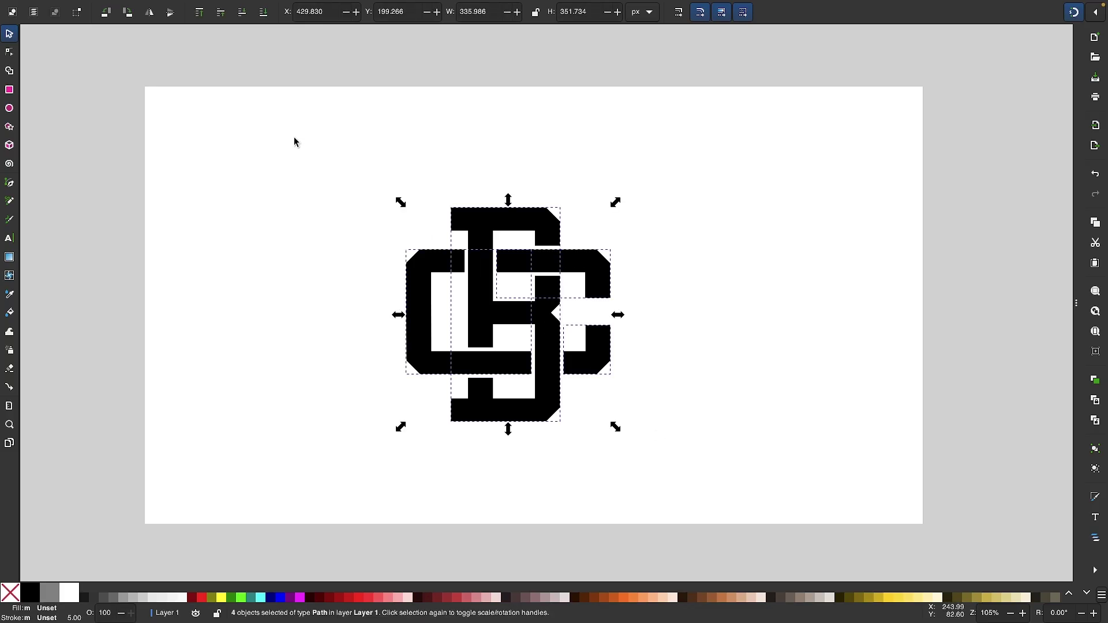
key("Delete")
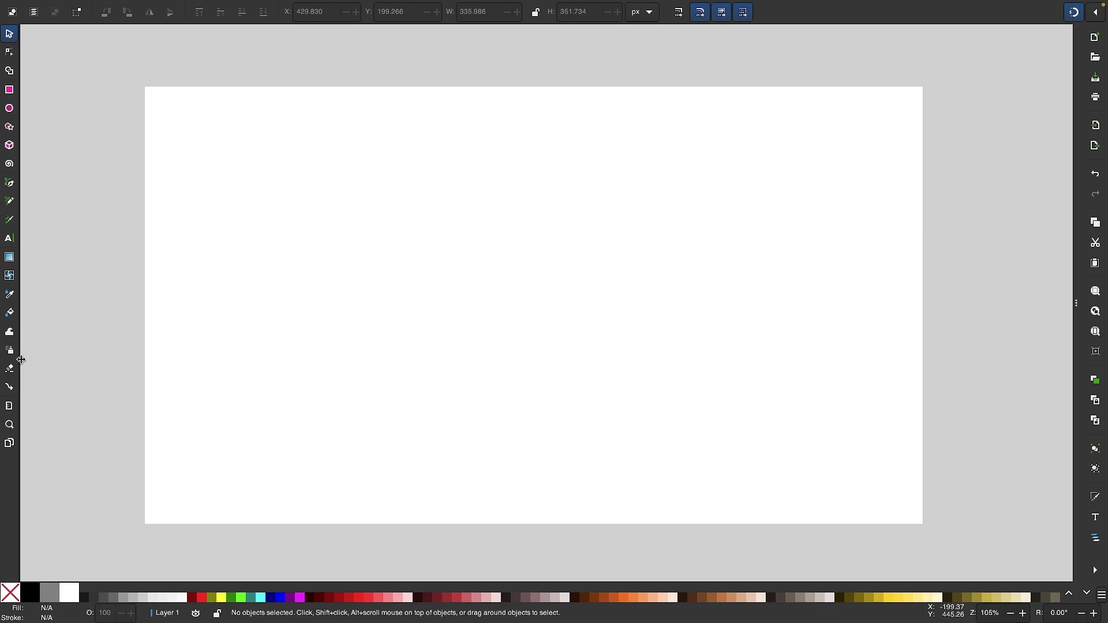
left_click(9, 238)
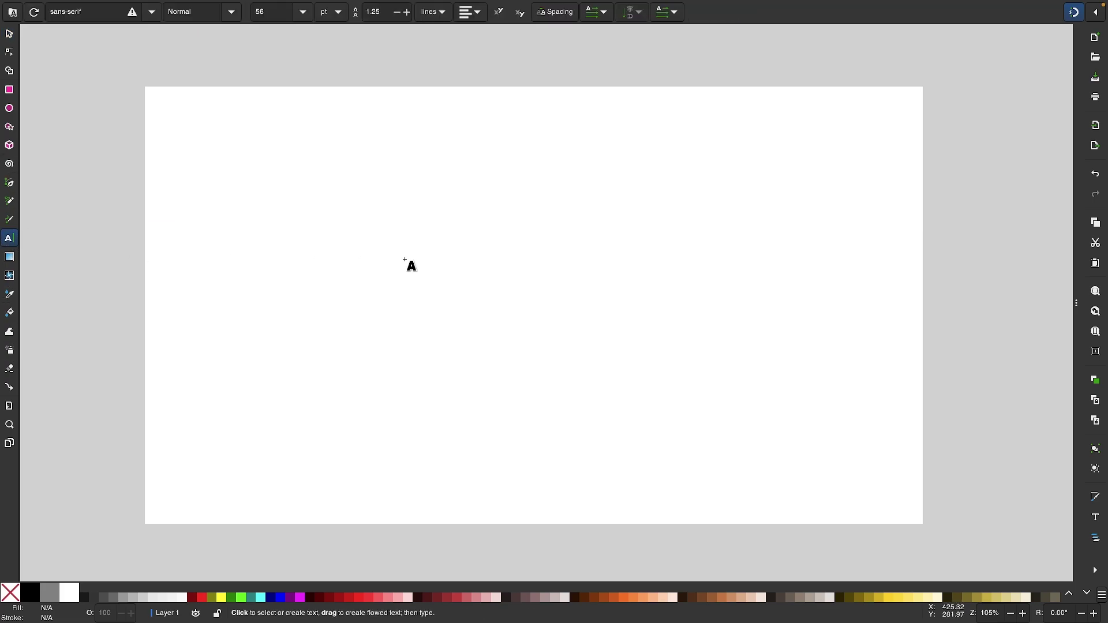
left_click(446, 289)
type("CB")
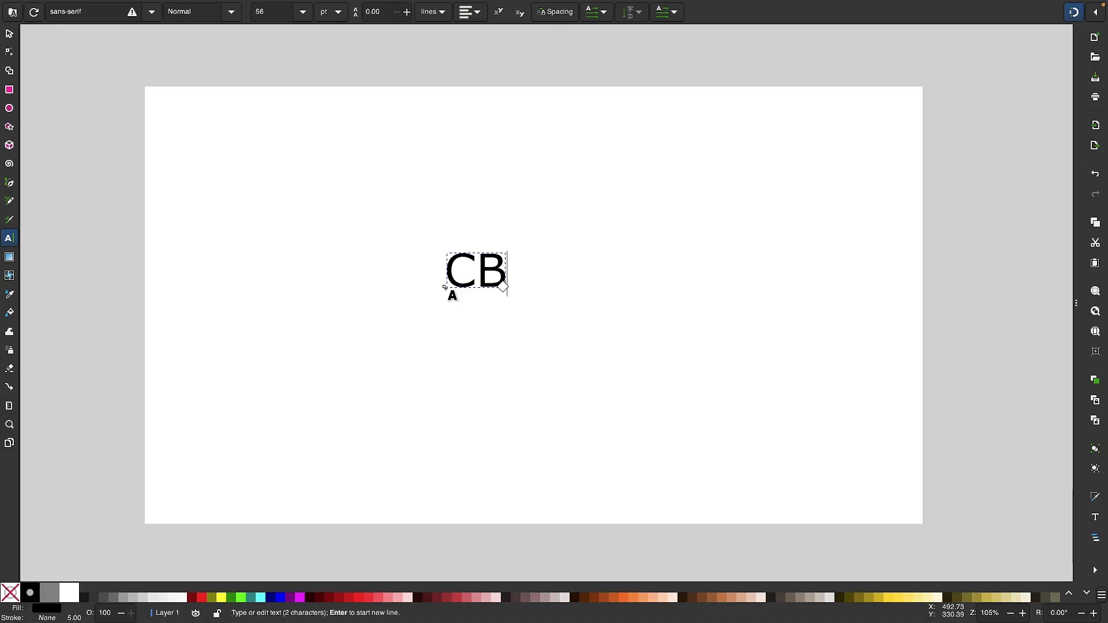
Apply the Winner font to the 'CB' text in Text and Font, then close the dock.
double_click(485, 276)
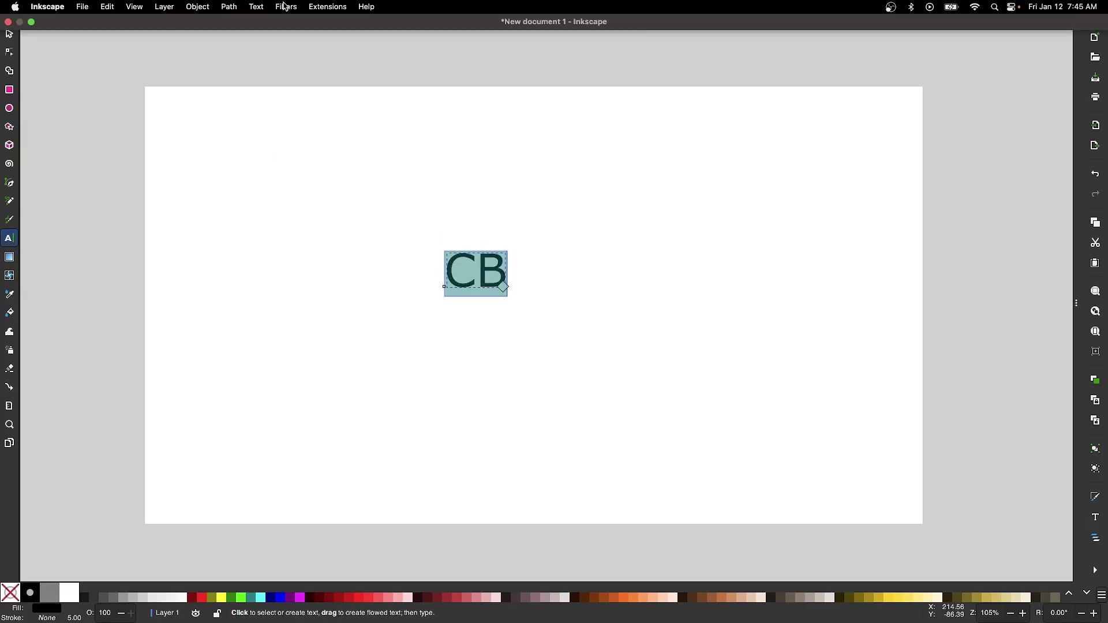
left_click(257, 8)
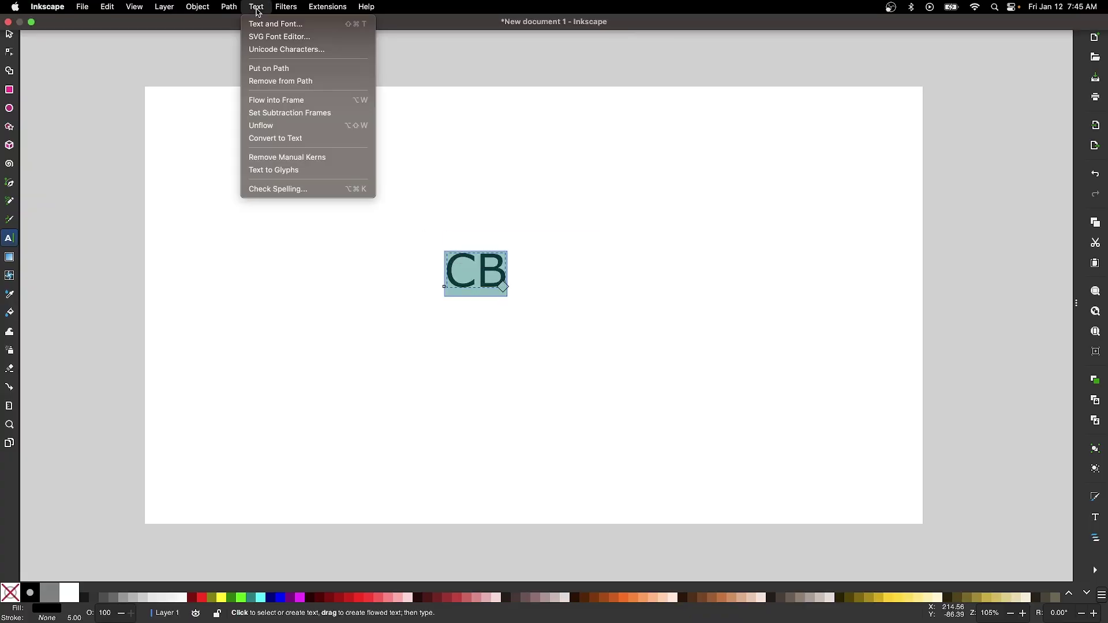
left_click(276, 24)
left_click(861, 241)
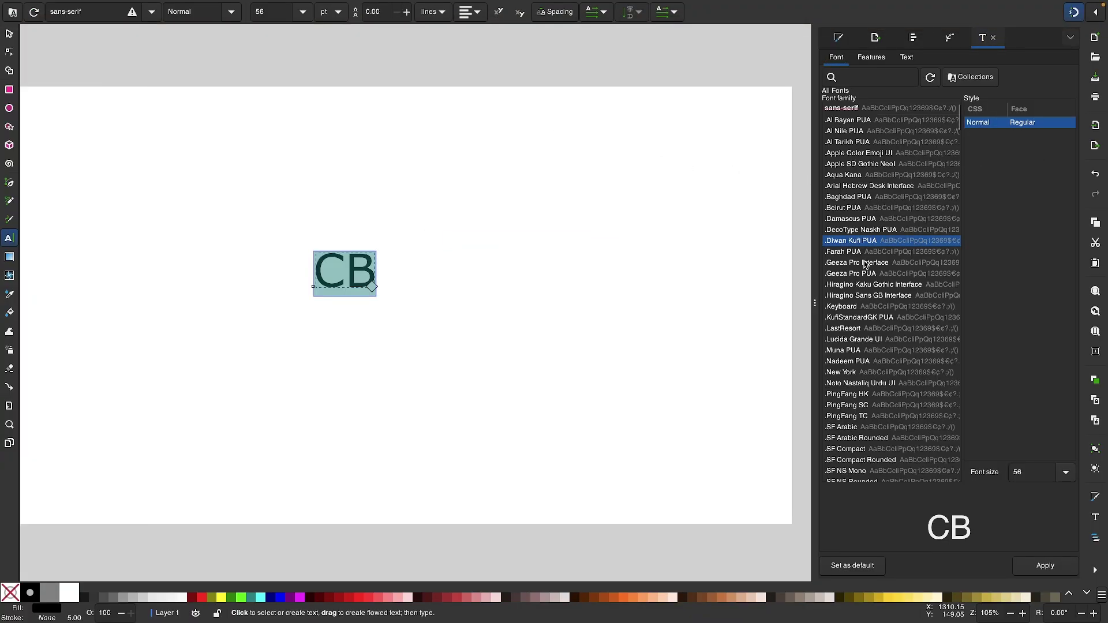
left_click(869, 375)
left_click(854, 286)
type("winn")
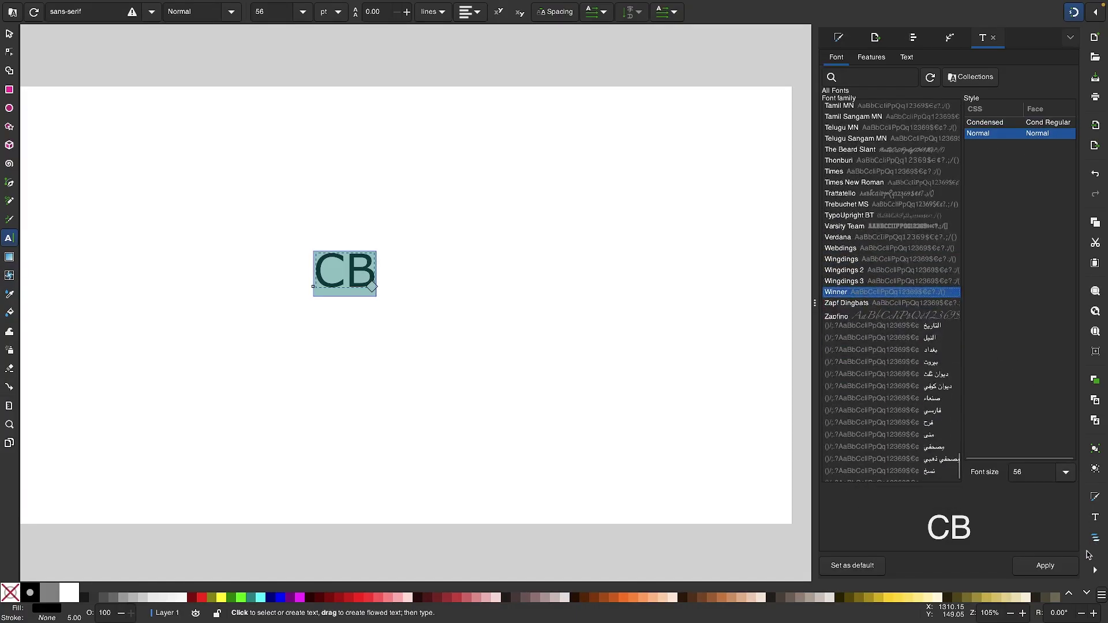
left_click(1051, 570)
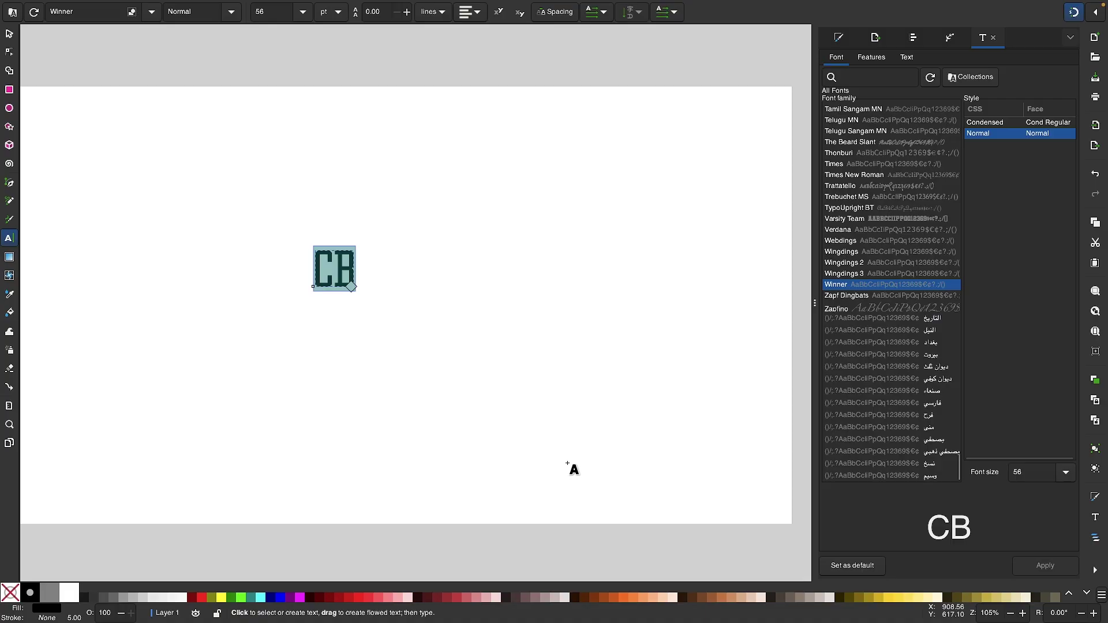
scroll(573, 469, "left", 2)
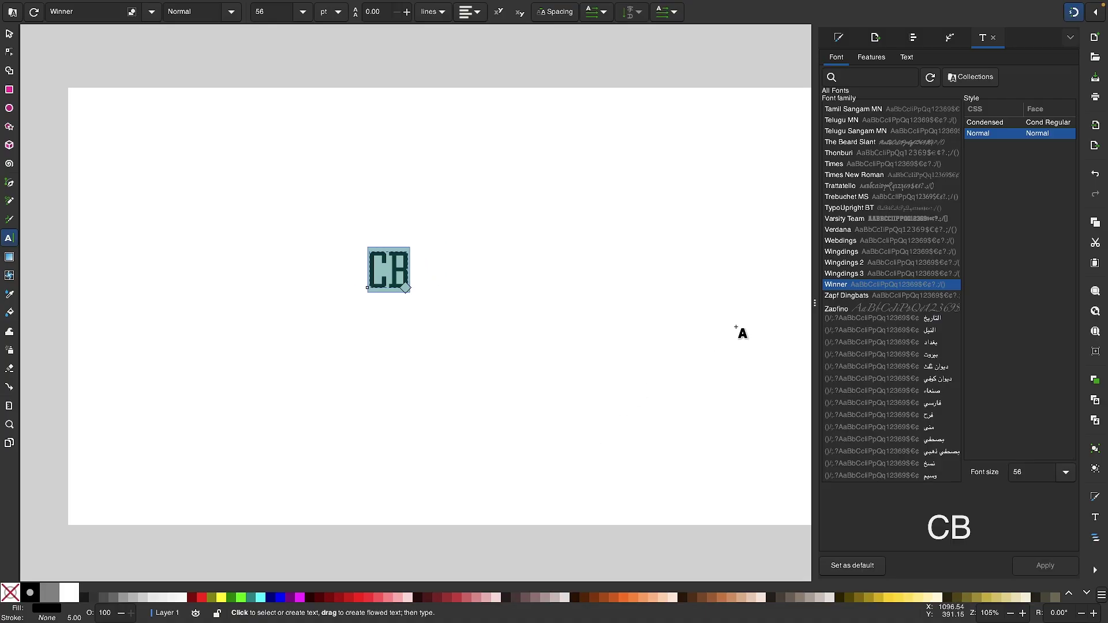
left_click_drag(811, 304, 1077, 303)
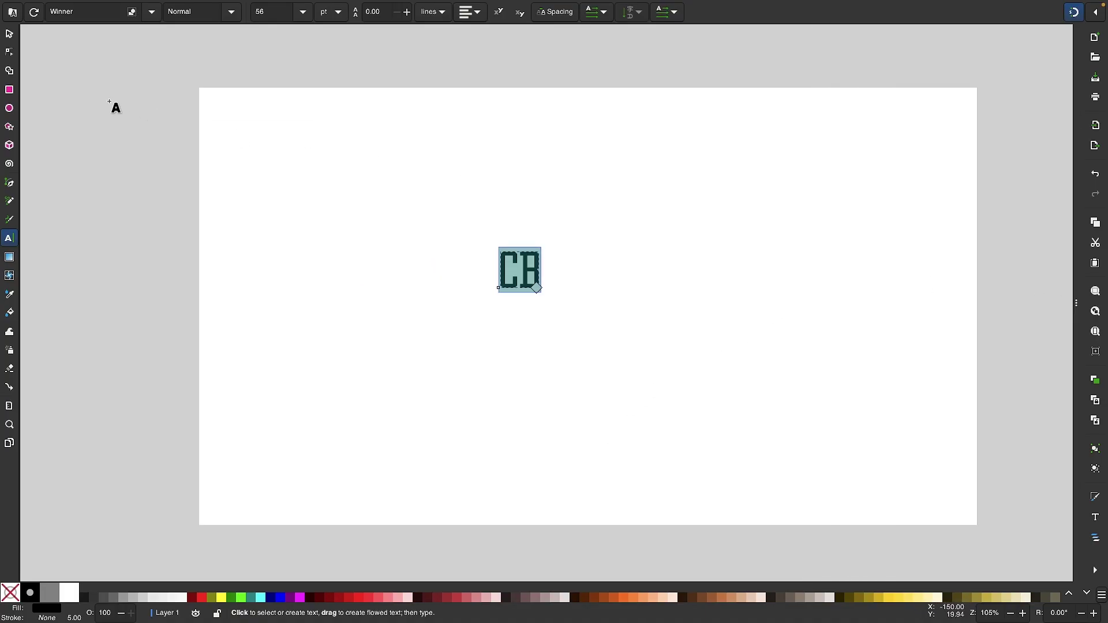
Scale the CB text up to about 378% (roughly 301 × 289 px) and move it toward page centre.
left_click(10, 33)
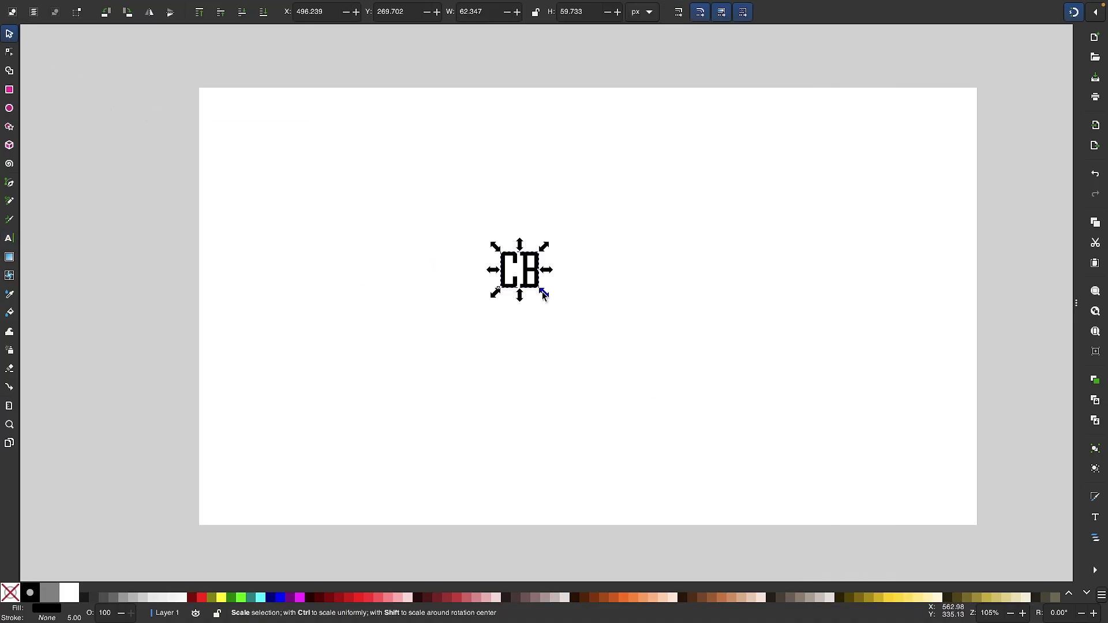
left_click_drag(544, 294, 722, 429)
left_click_drag(643, 345, 608, 310)
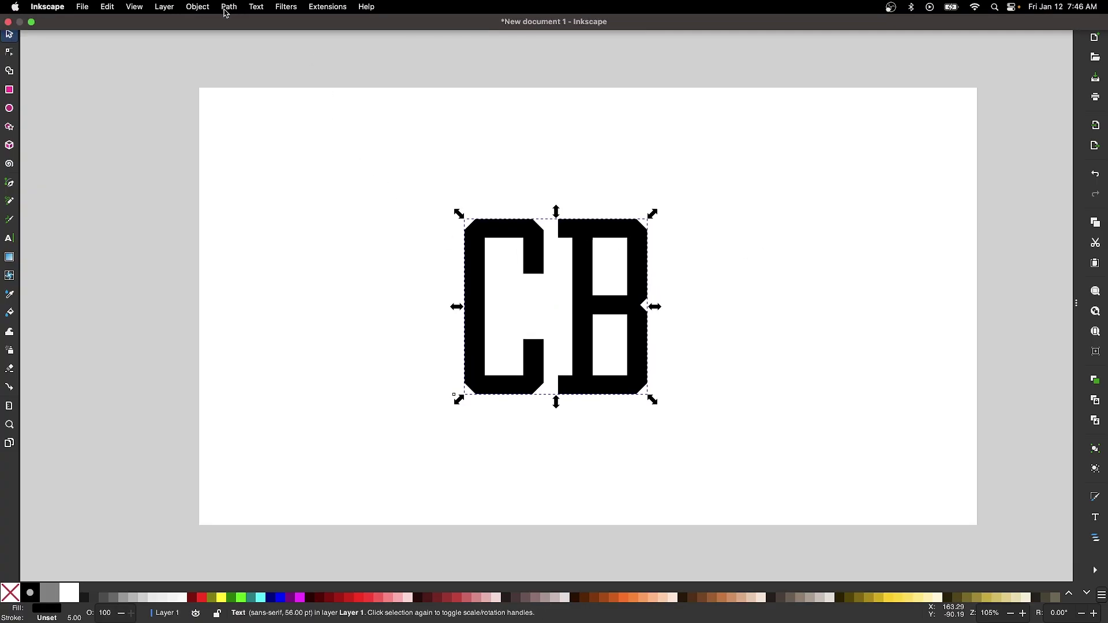
Convert the CB text to a path, split it into separate C and B shapes, and deselect.
left_click(228, 7)
left_click(243, 24)
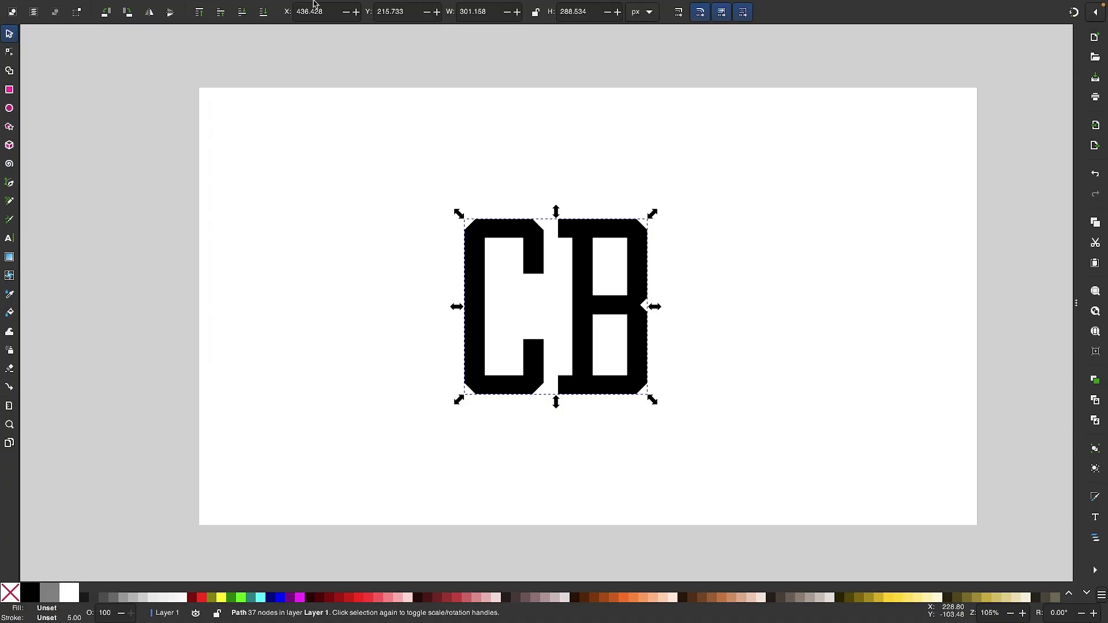
mouse_move(278, 4)
left_click(230, 7)
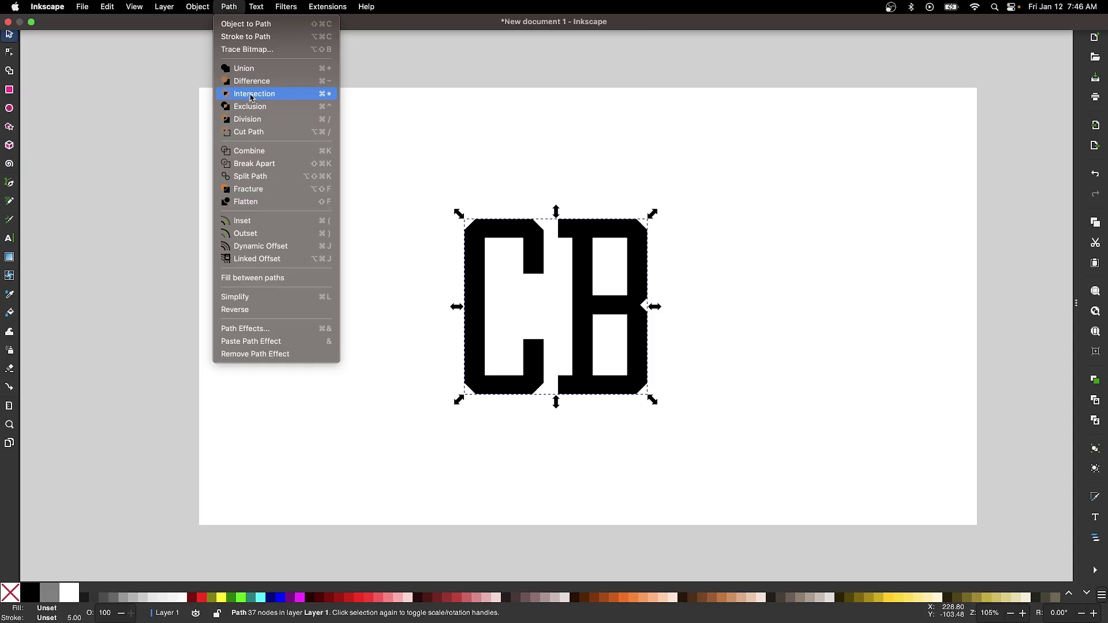
left_click(252, 176)
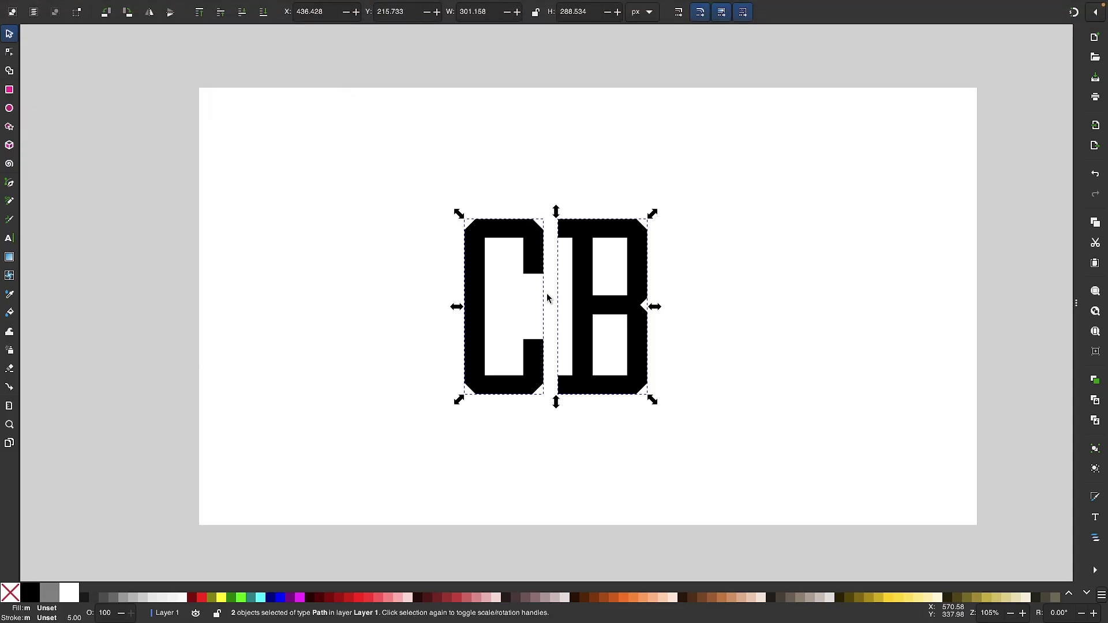
scroll(546, 293, "up", 5)
scroll(548, 297, "up", 3)
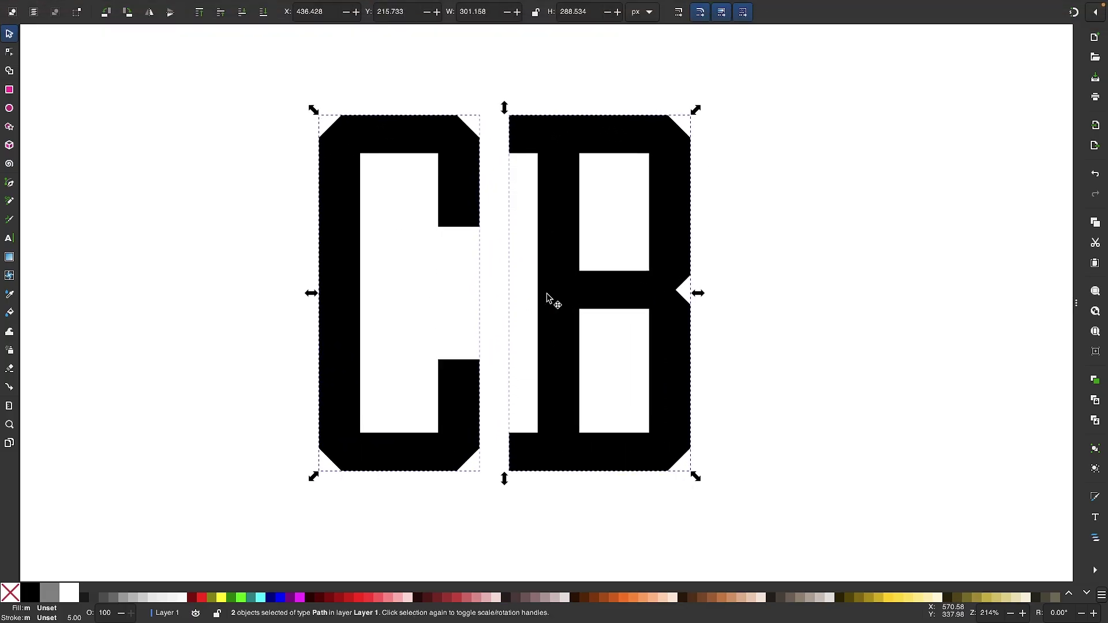
scroll(547, 298, "down", 1)
scroll(548, 298, "up", 1)
left_click(710, 260)
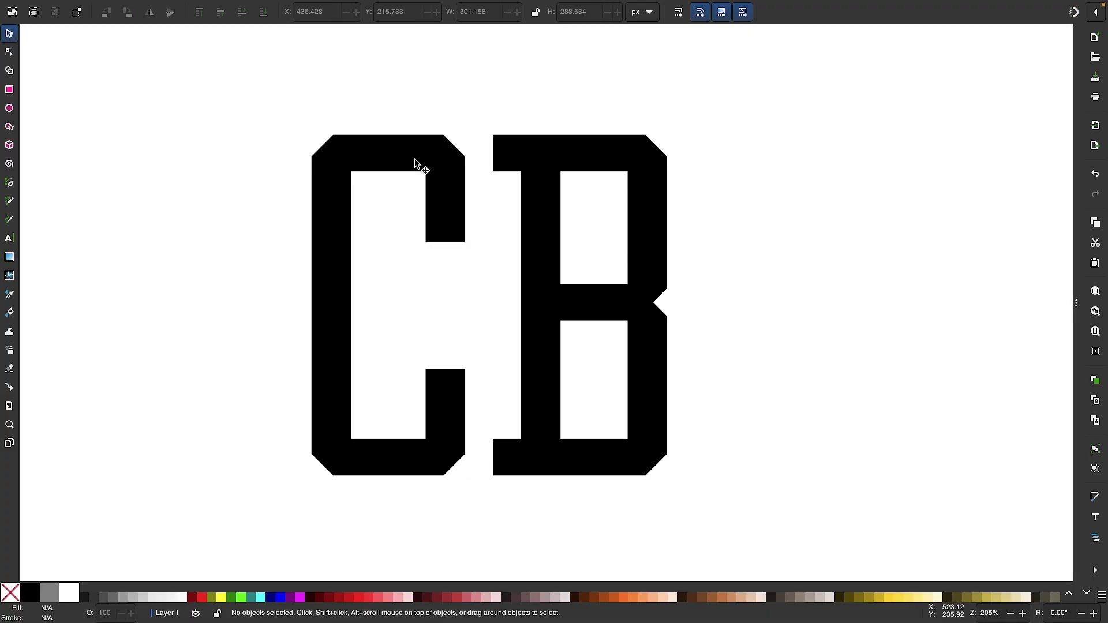
Select the C's upper gap nodes and lower them about 4 px to narrow its opening.
left_click(356, 166)
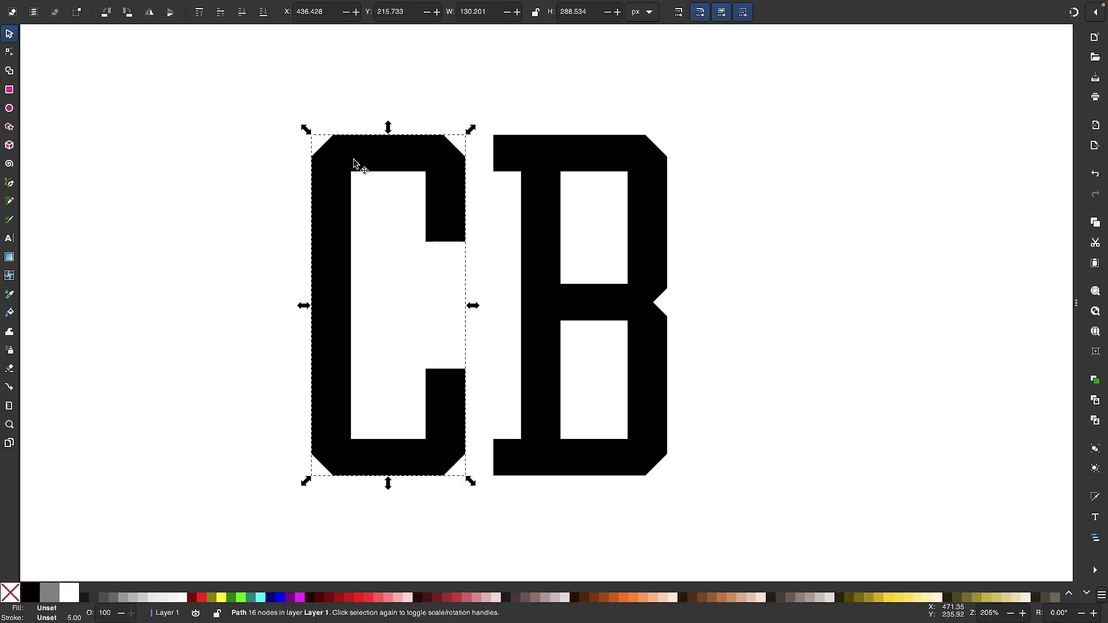
left_click(10, 53)
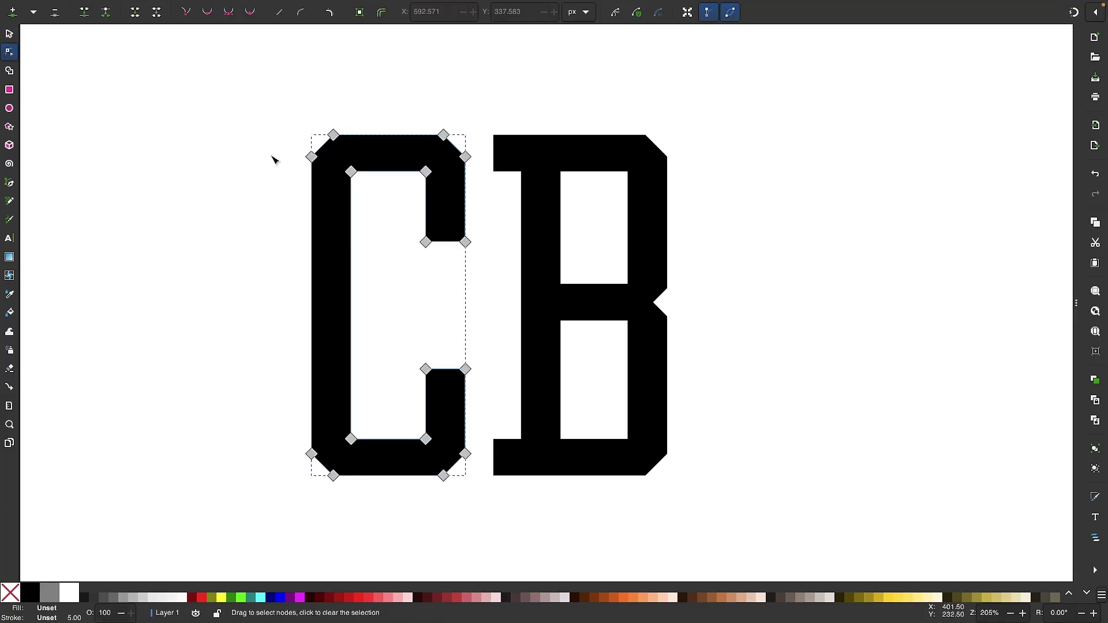
left_click_drag(258, 94, 454, 349)
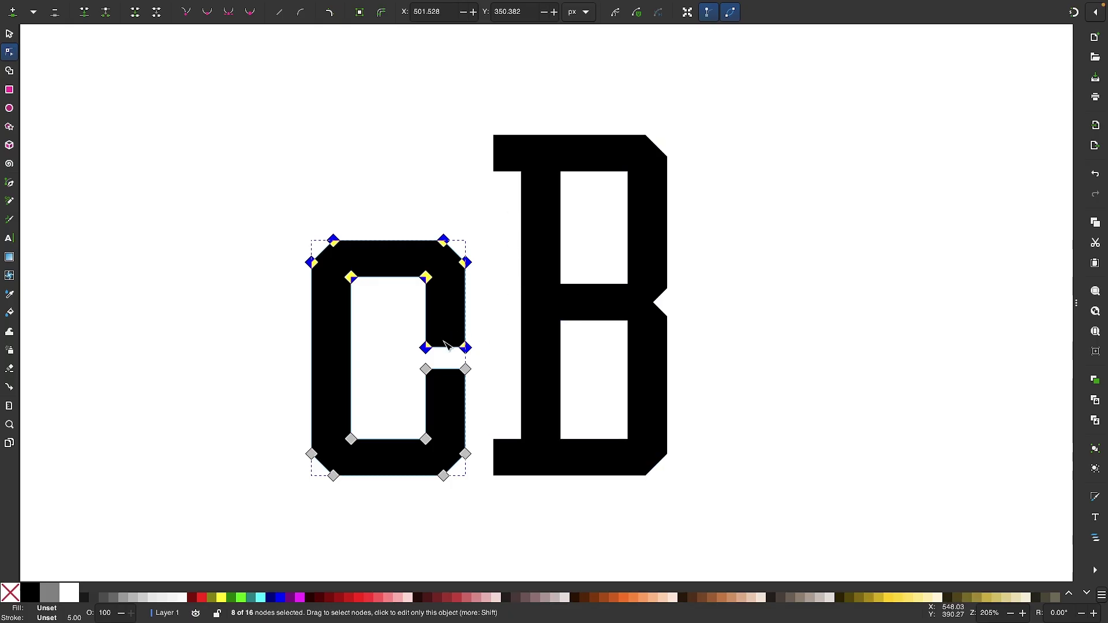
scroll(425, 365, "up", 2)
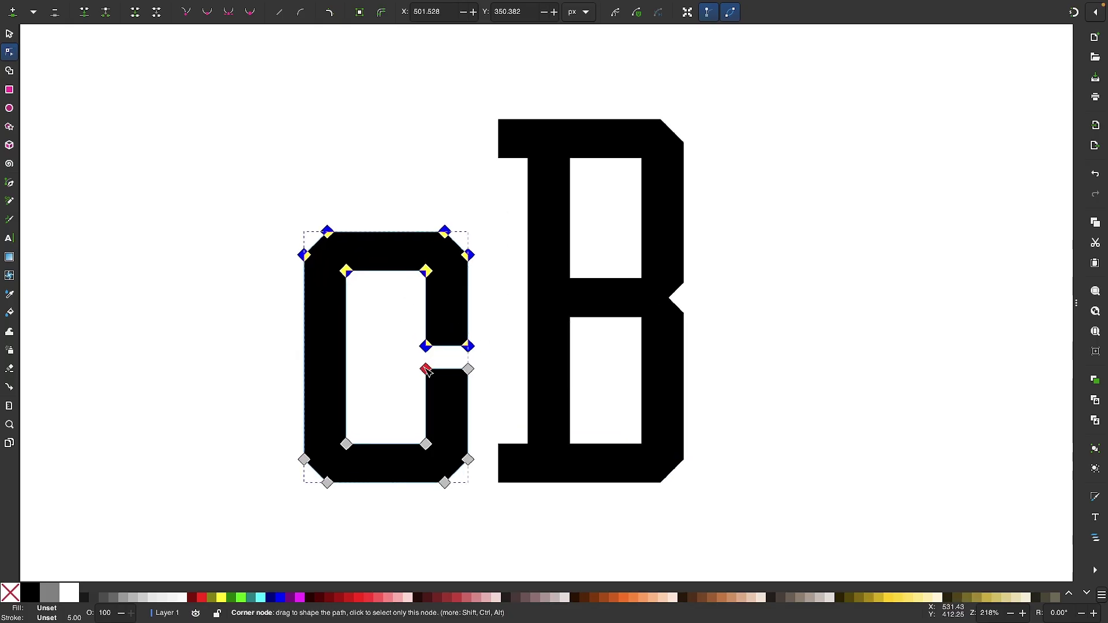
scroll(384, 376, "up", 1)
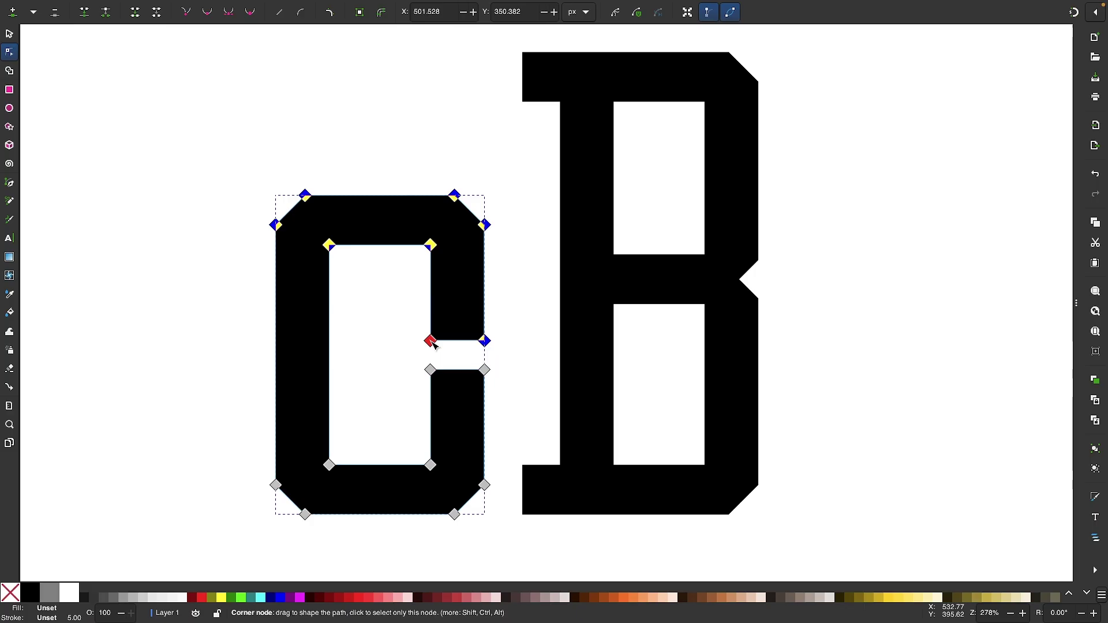
left_click_drag(486, 345, 486, 352)
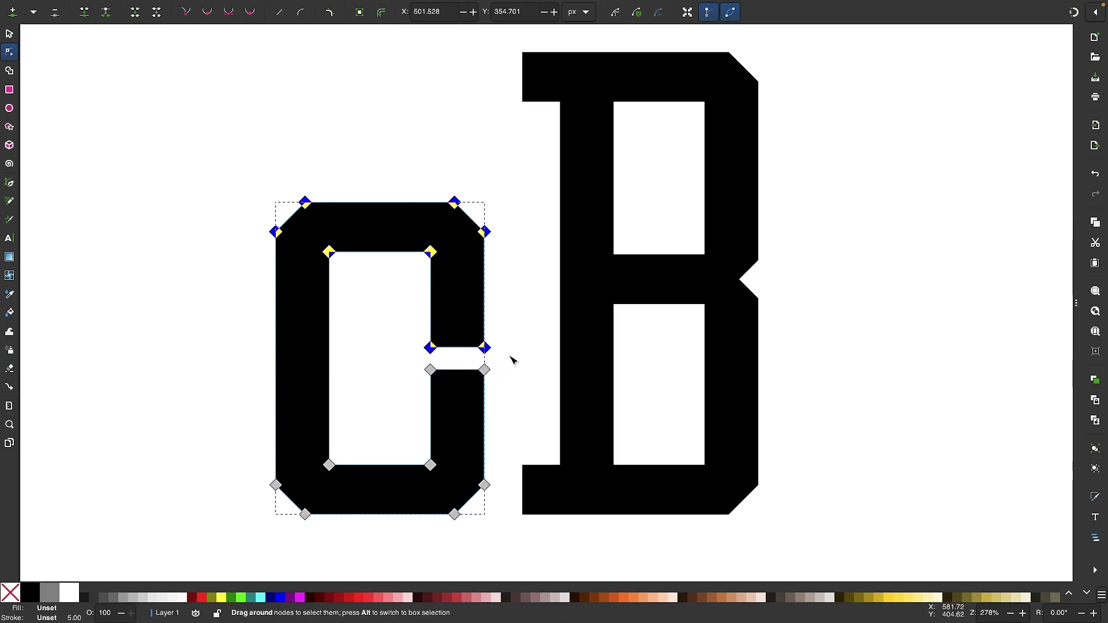
Raise the two nodes at the C's upper gap edge to Y 369.965.
left_click_drag(511, 355, 402, 345)
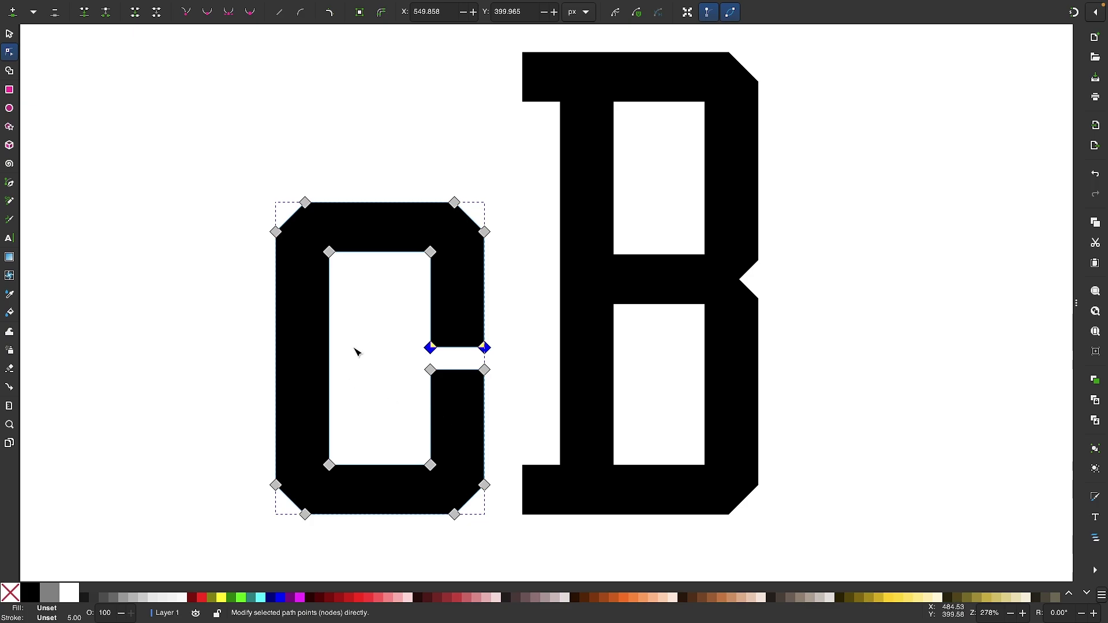
key("Up")
key("Up")
key("Up")
key("Up")
key("Up")
key("Up")
key("Up")
key("Up")
key("Up")
key("Up")
key("Up")
key("Up")
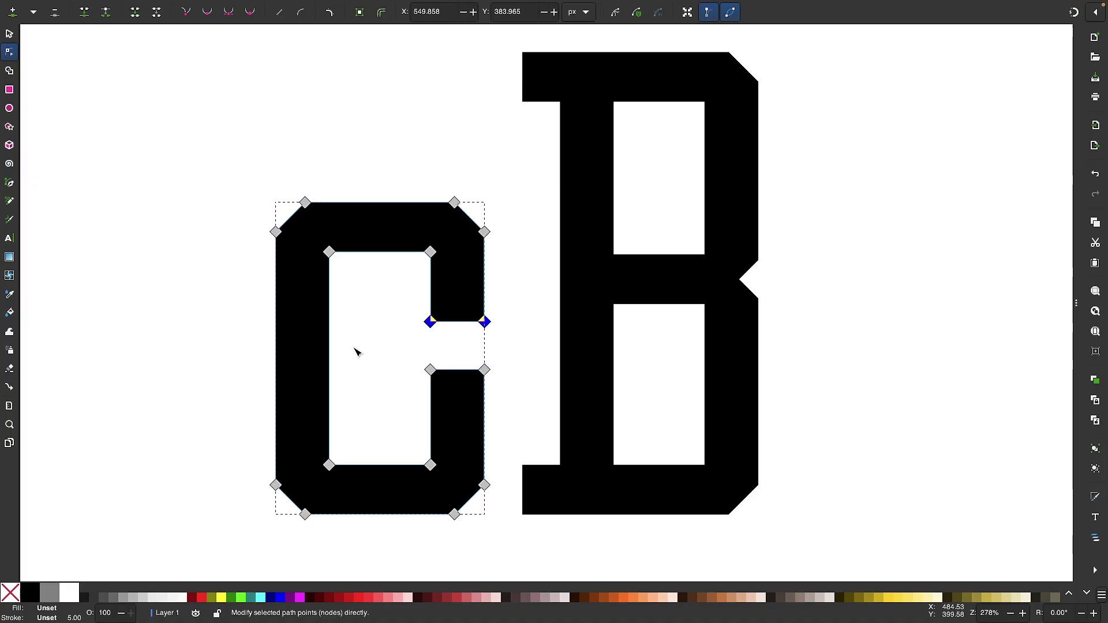
key("Up")
key("Up")
key("Up")
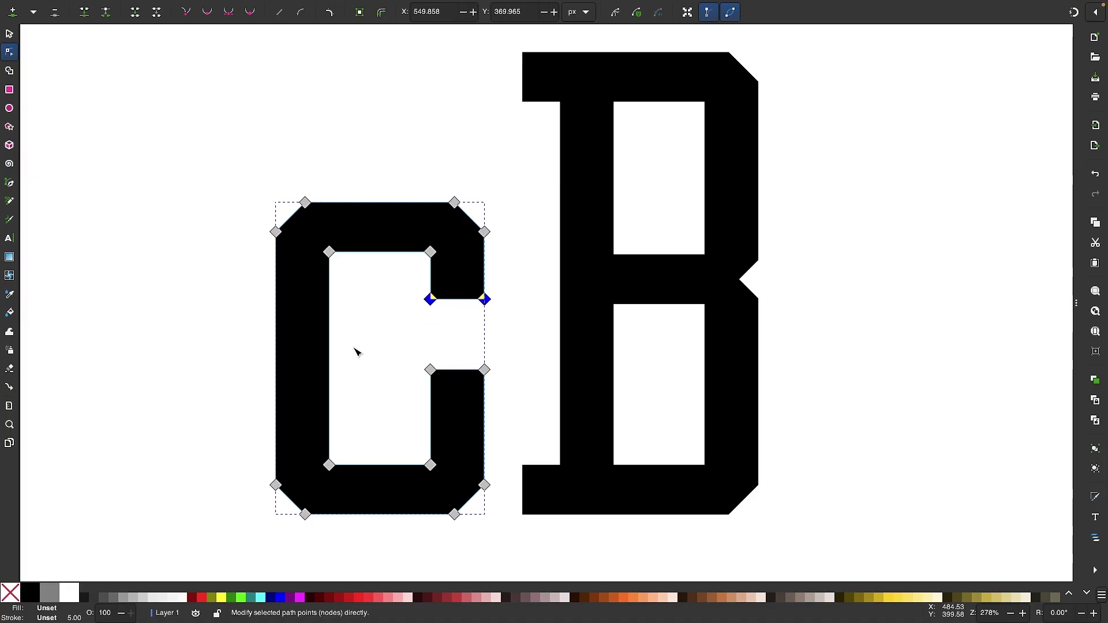
Lower the two nodes at the C's lower gap edge to Y 443.740.
left_click_drag(402, 350, 510, 396)
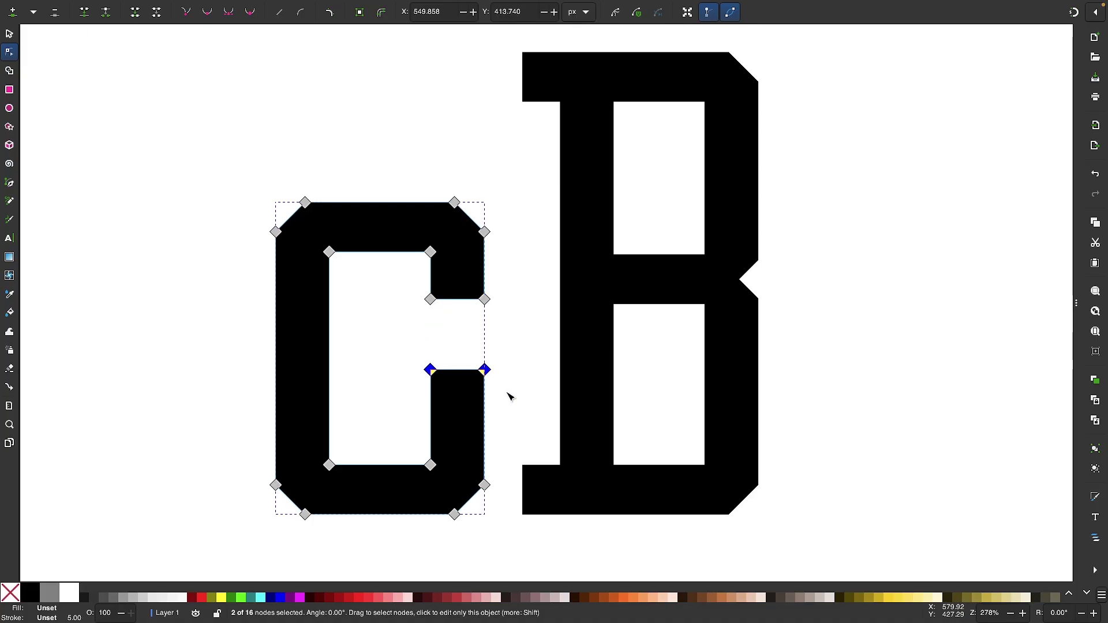
key("Down")
key("Down")
key("Down")
key("Down")
key("Down")
key("Down")
key("Down")
key("Down")
key("Down")
key("Down")
key("Down")
key("Down")
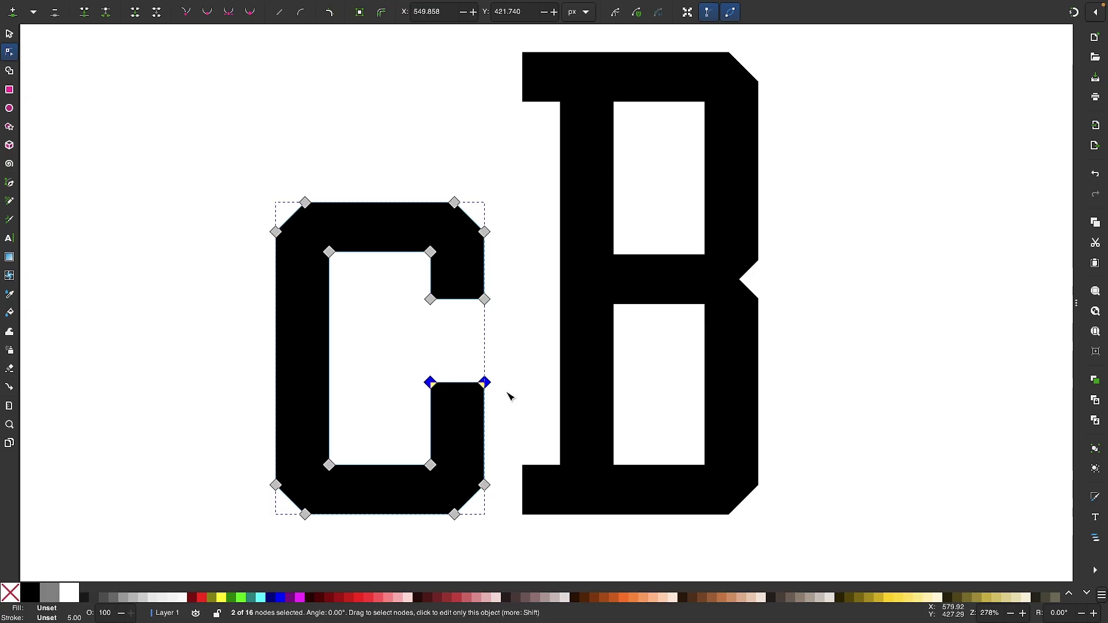
key("Down")
key("Down")
key("Down")
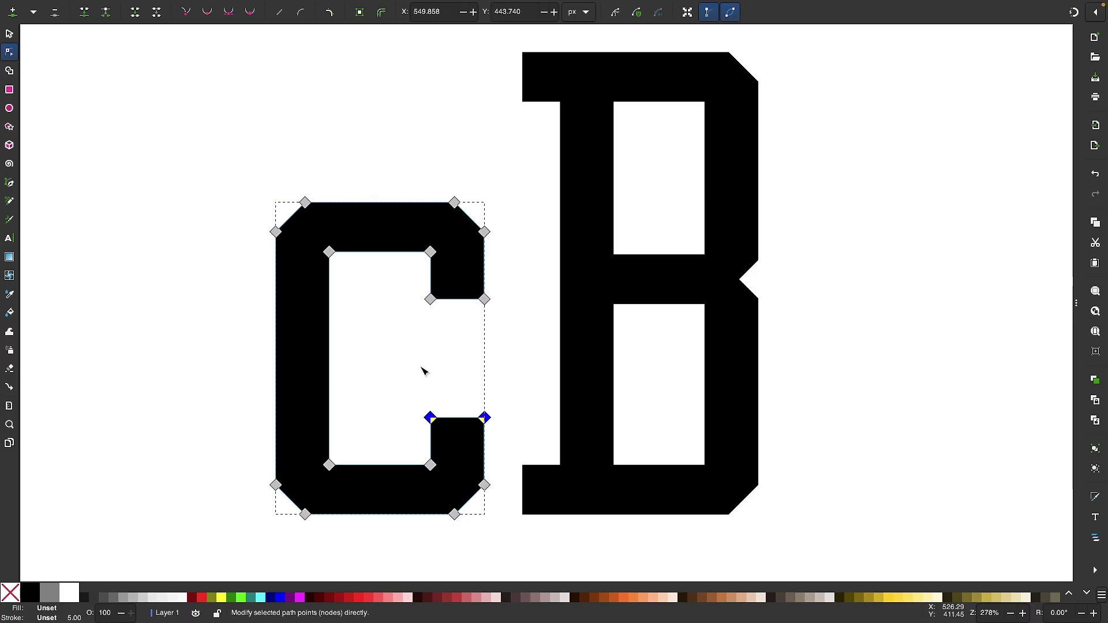
Move the C over the B and stretch its right-side nodes rightward past the B.
left_click(9, 33)
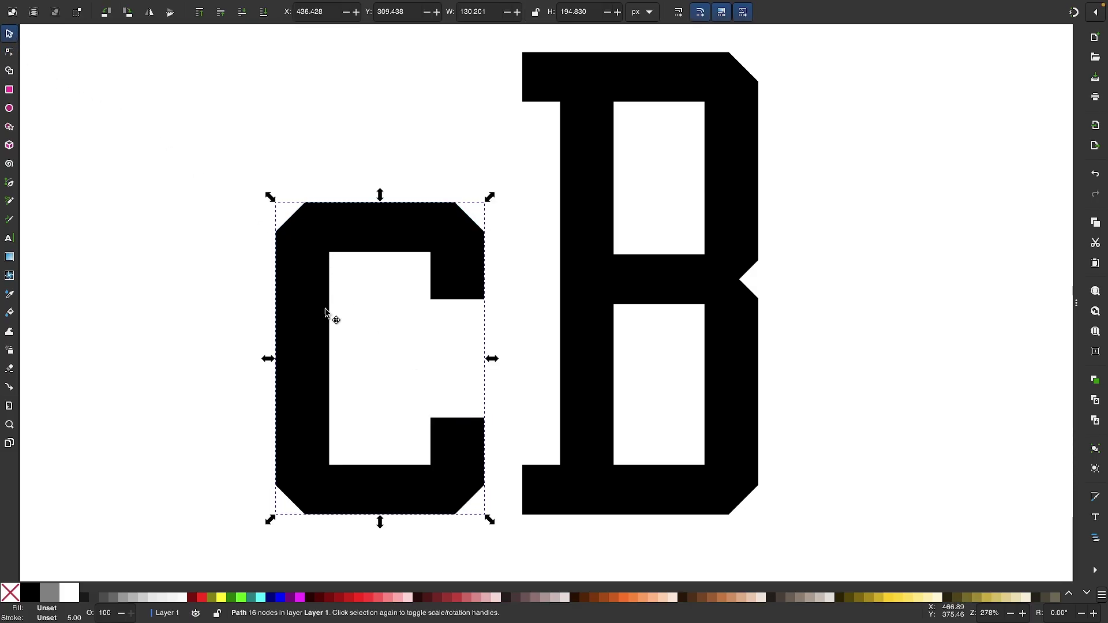
left_click_drag(326, 314, 483, 231)
scroll(483, 231, "right", 6)
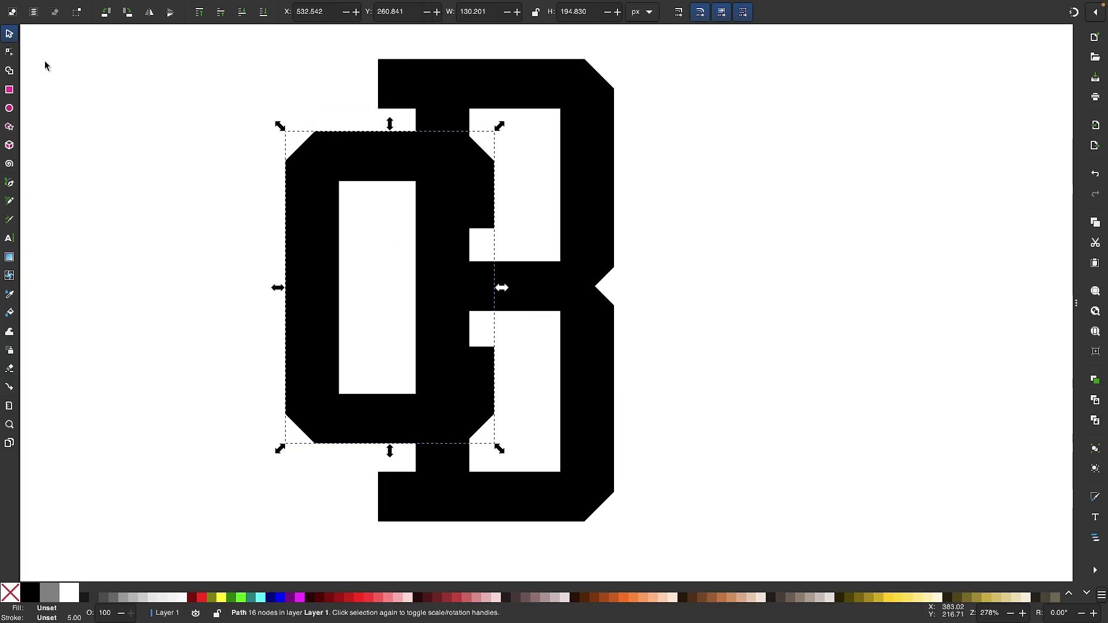
left_click(9, 52)
left_click_drag(655, 496, 416, 95)
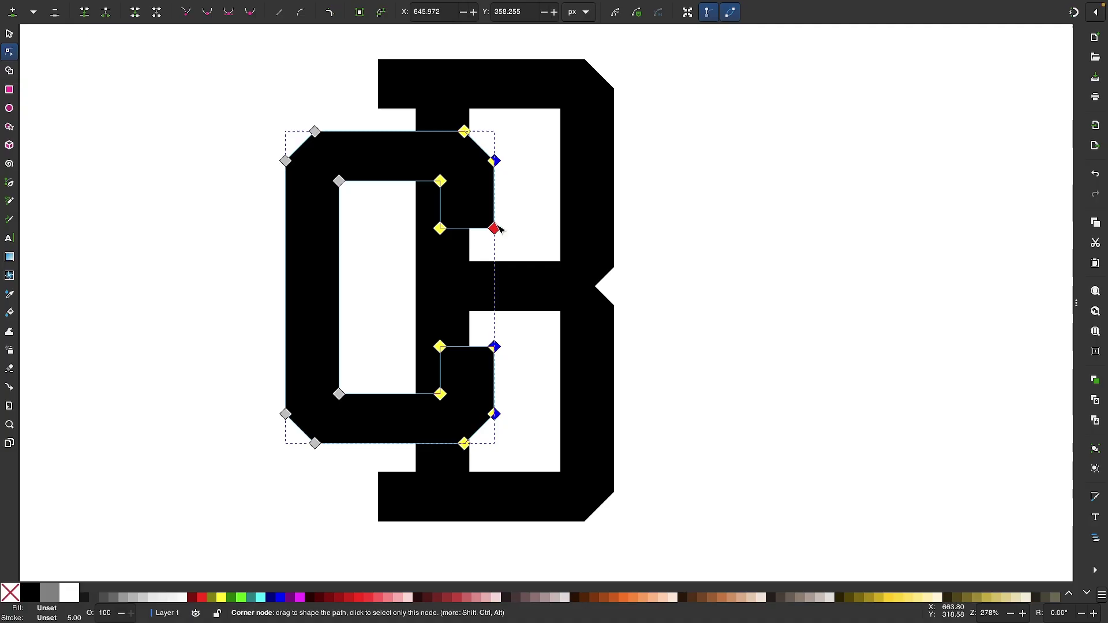
left_click_drag(496, 231, 724, 257)
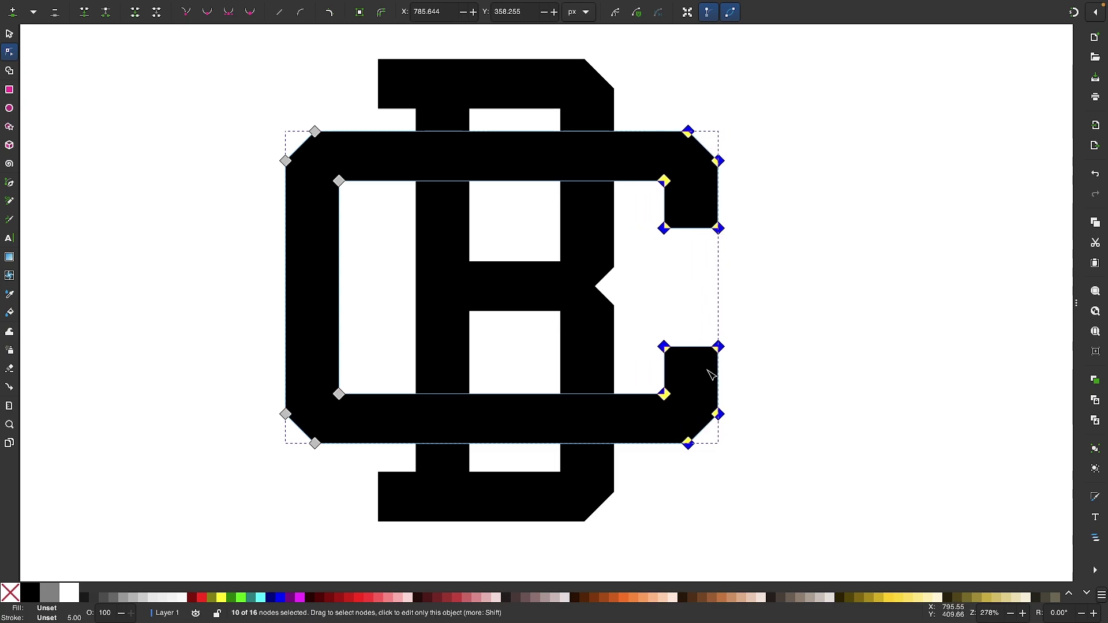
Shorten the C by raising its bottom nodes and lowering its top nodes to Y 305.504.
left_click_drag(781, 491, 221, 311)
scroll(516, 271, "up", 1)
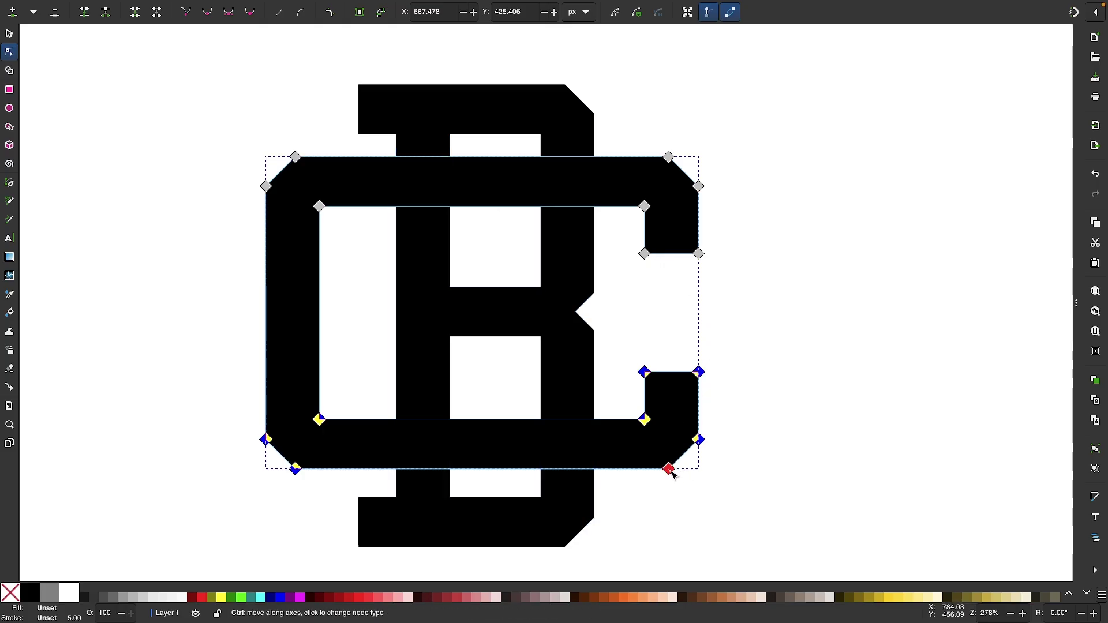
left_click_drag(668, 469, 668, 444)
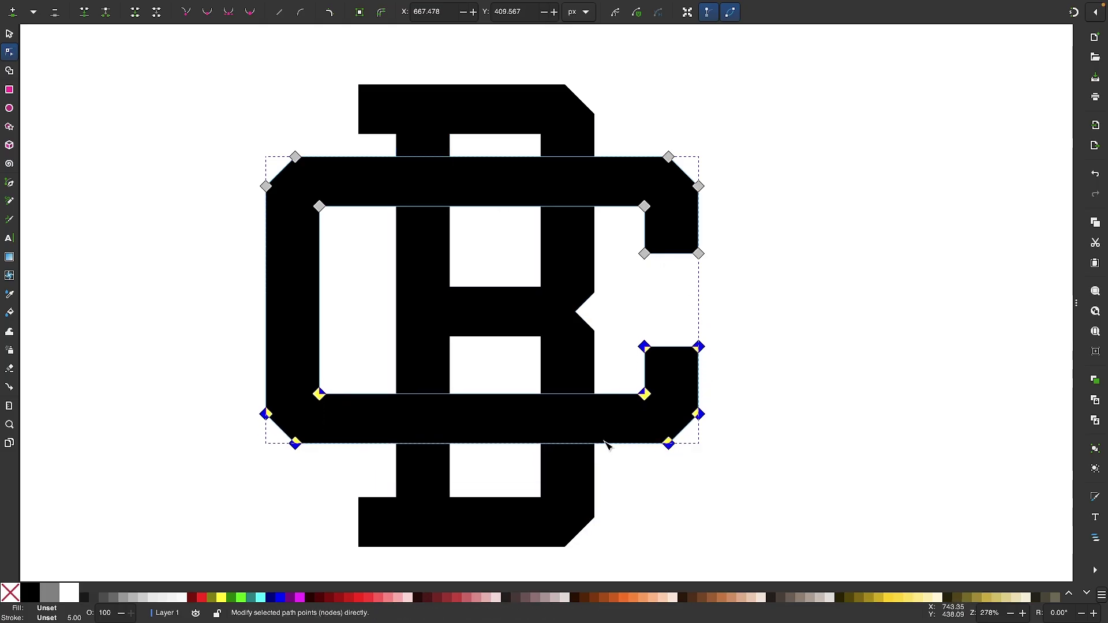
left_click_drag(760, 277, 172, 122)
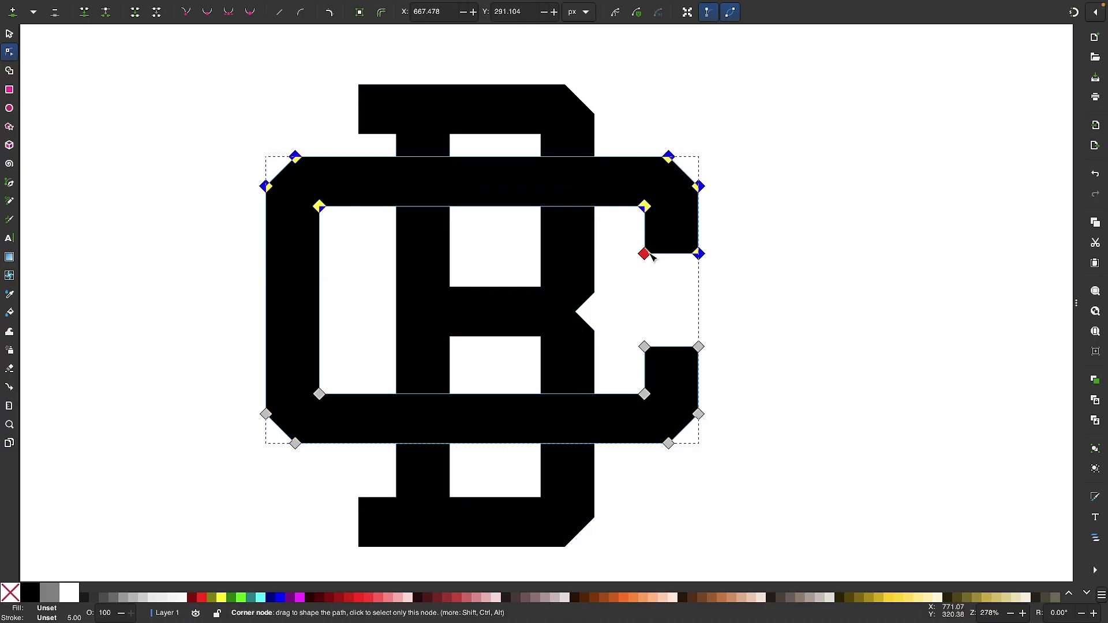
left_click_drag(645, 254, 646, 279)
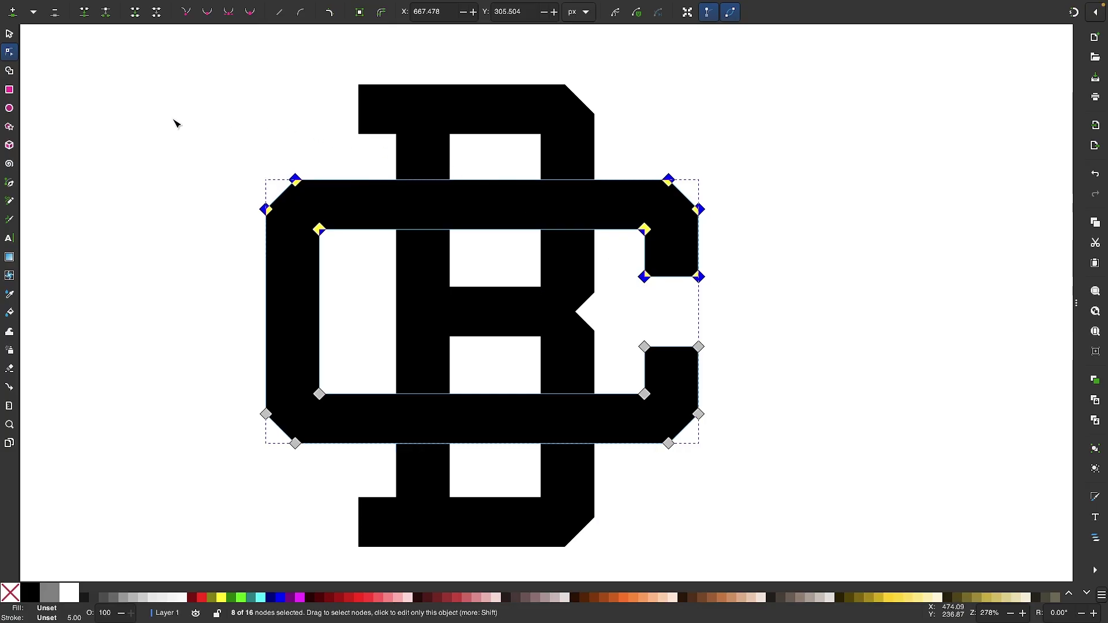
Centre the C and B on the vertical axis relative to the last selected object.
left_click(9, 34)
left_click_drag(792, 574, 142, 70)
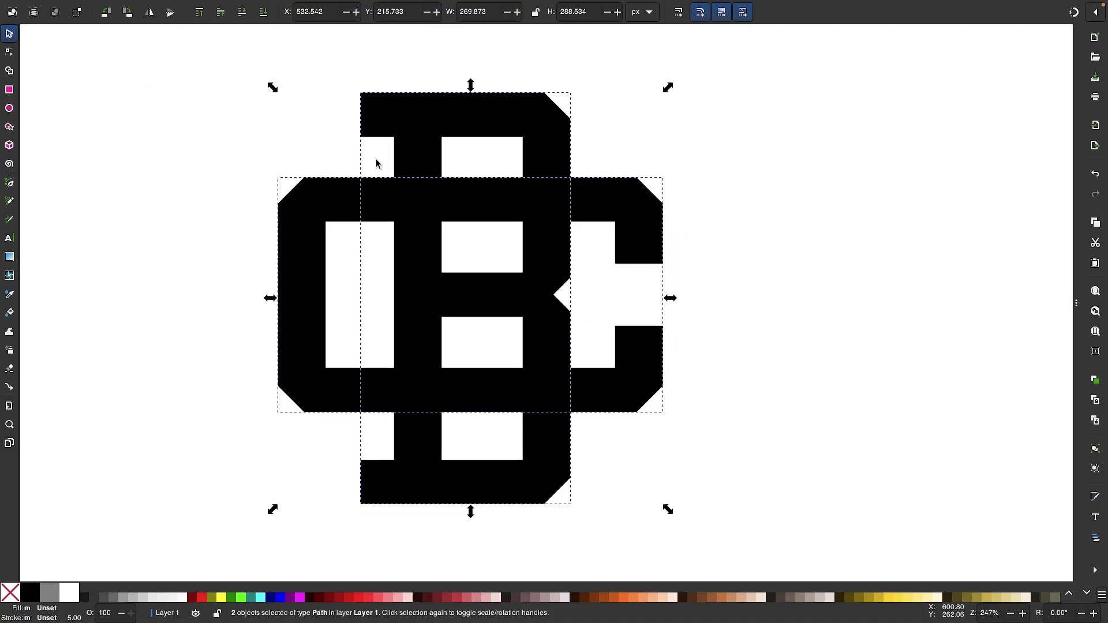
scroll(376, 164, "down", 1)
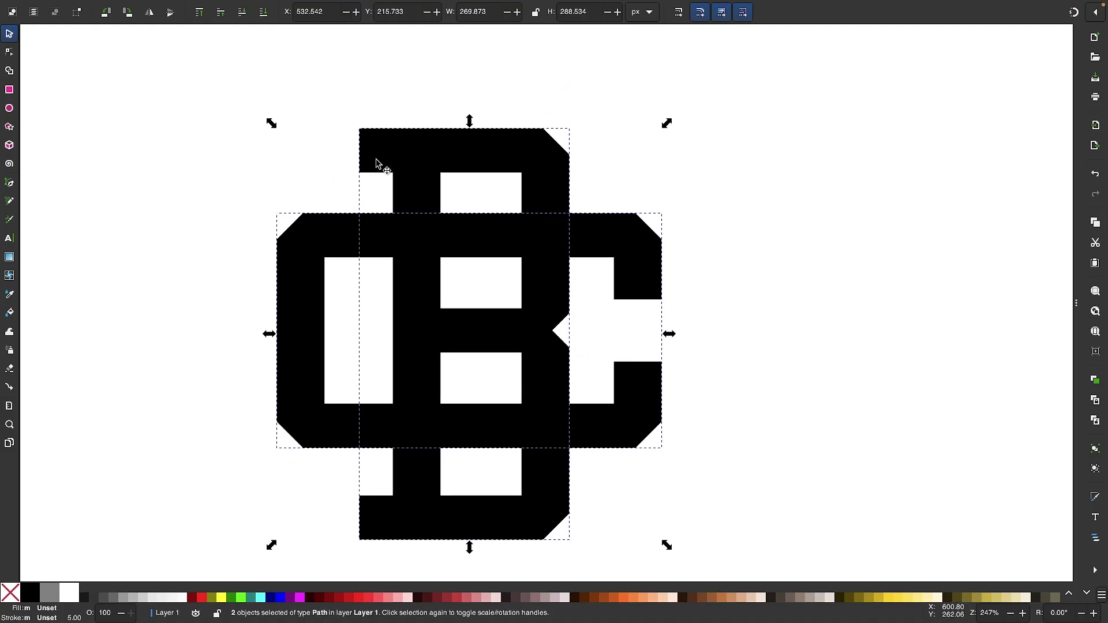
left_click(198, 6)
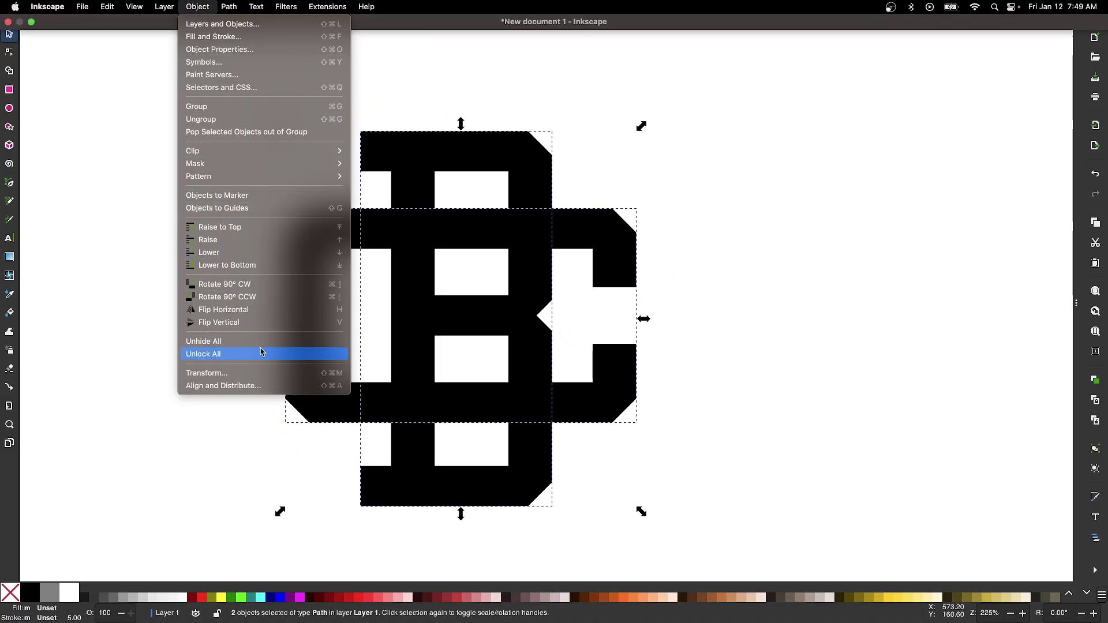
left_click(237, 386)
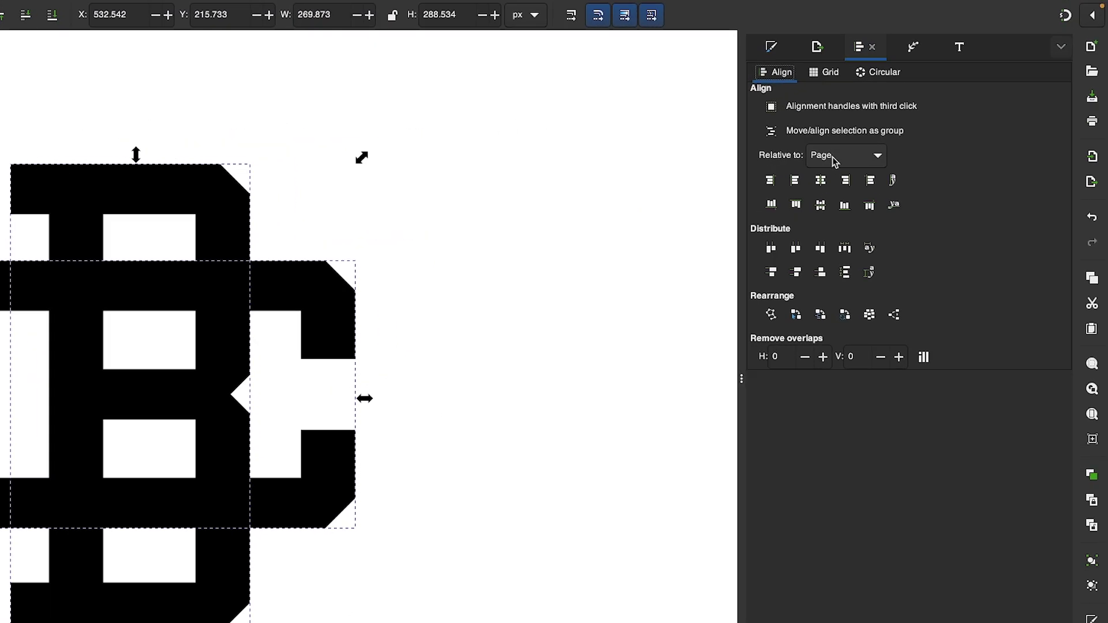
left_click(835, 161)
left_click(837, 86)
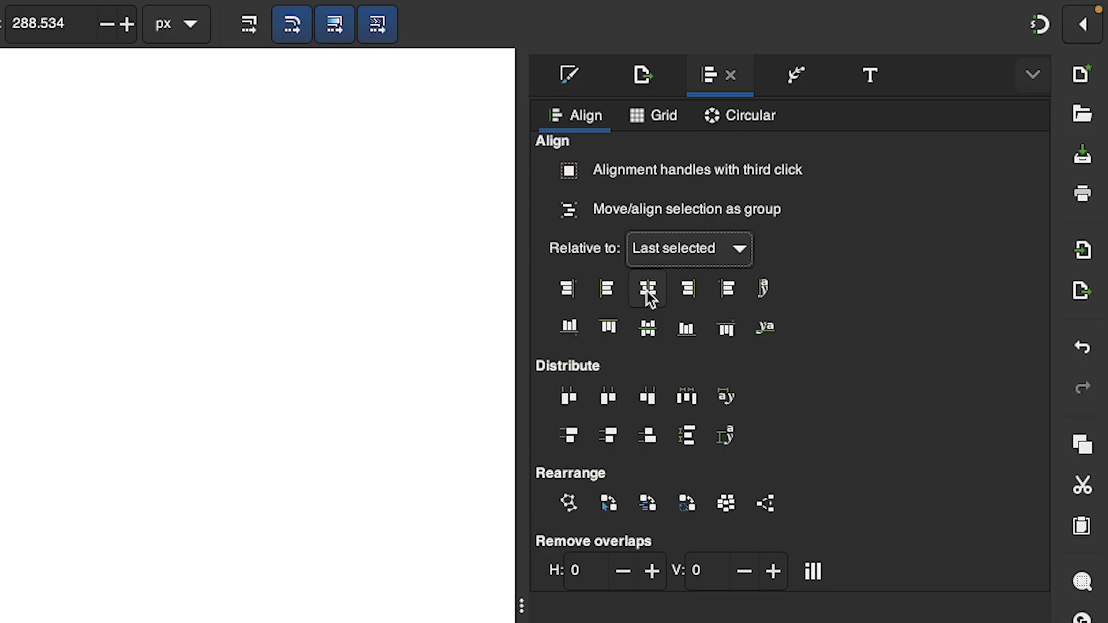
left_click(648, 328)
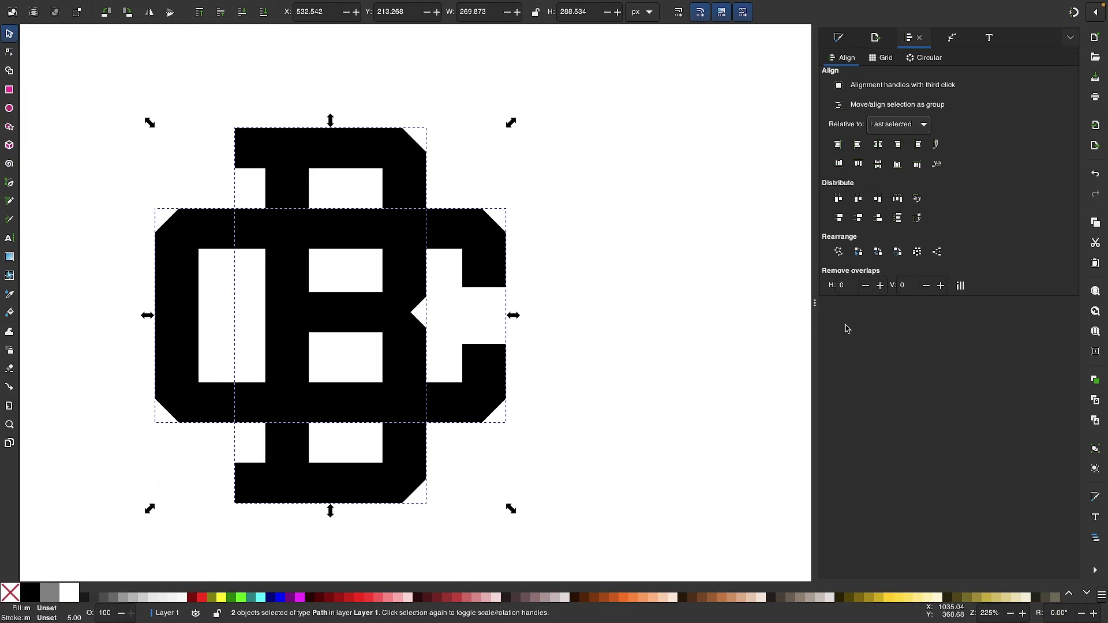
mouse_move(814, 305)
left_mouse_down()
mouse_move(866, 306)
mouse_move(885, 337)
left_mouse_up()
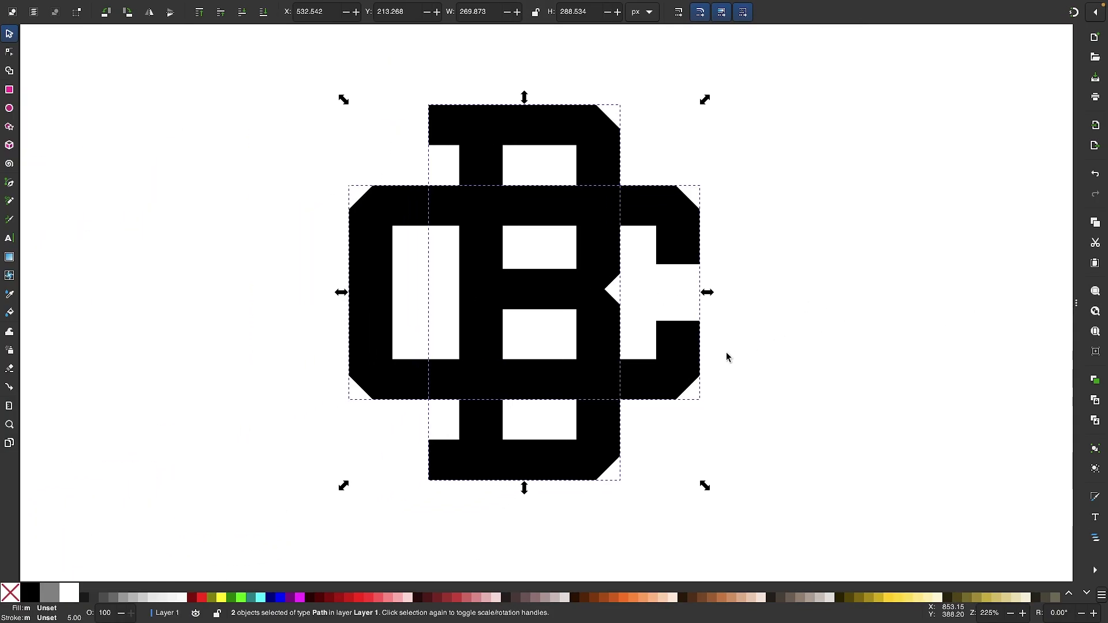
Duplicate both letters in place and apply Path > Outset once.
right_click(589, 287)
left_click(612, 336)
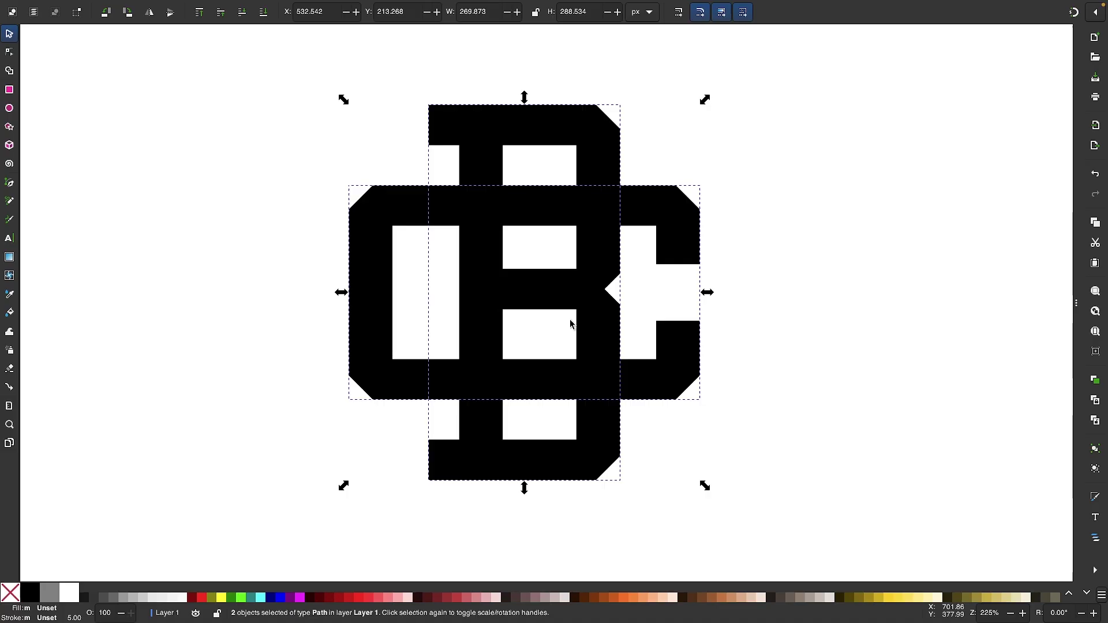
left_click(225, 7)
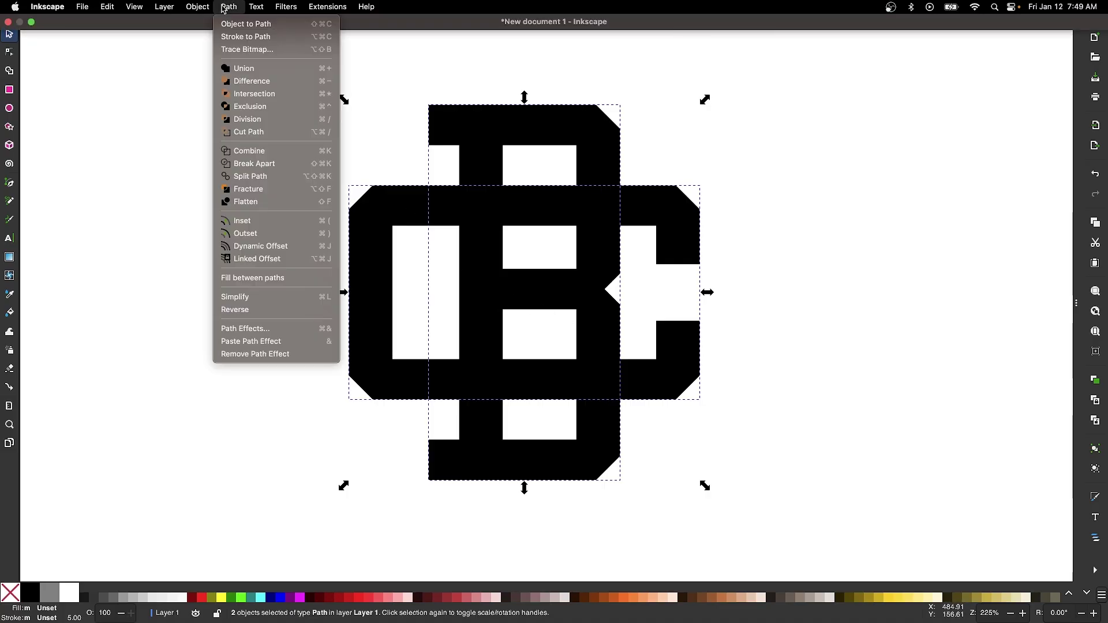
left_click(269, 234)
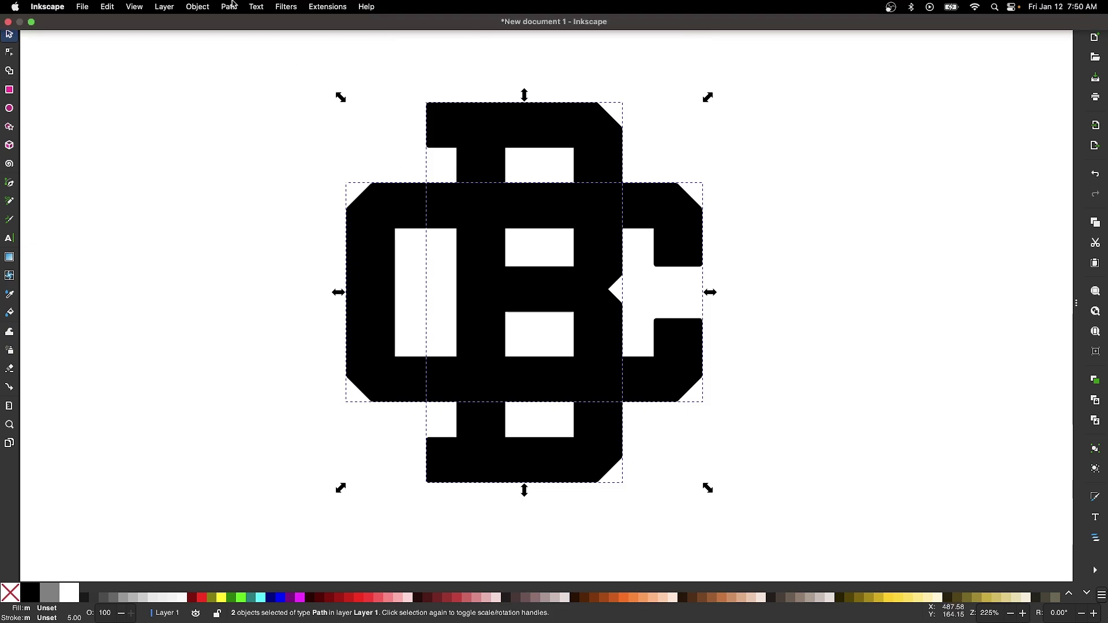
Outset both letters two more times to thicken their strokes further.
left_click(229, 6)
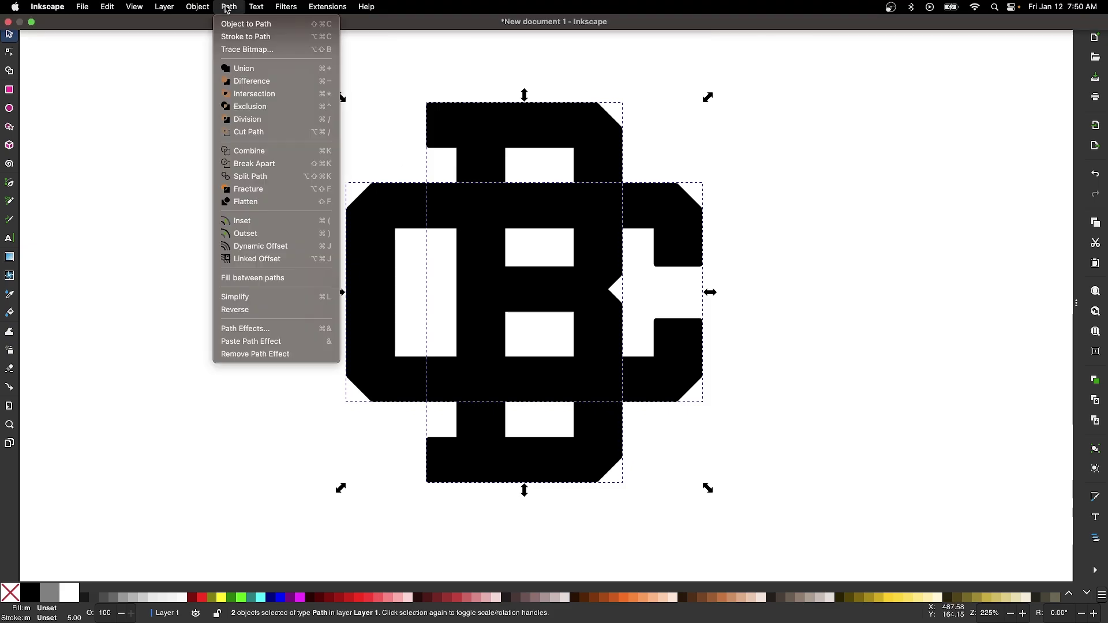
left_click(254, 234)
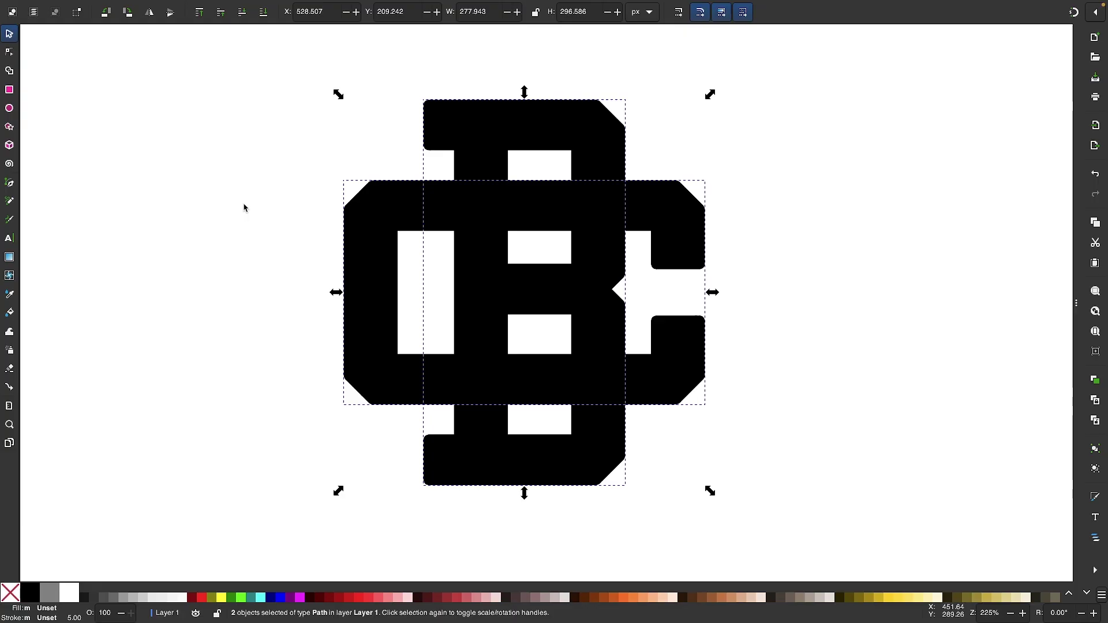
mouse_move(237, 4)
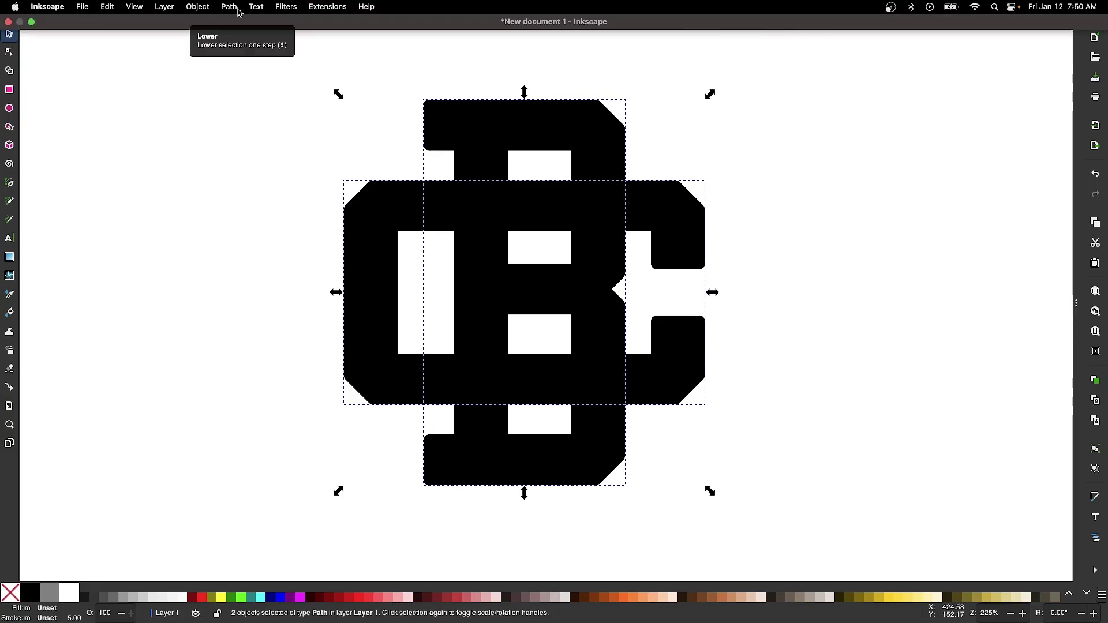
left_click(240, 12)
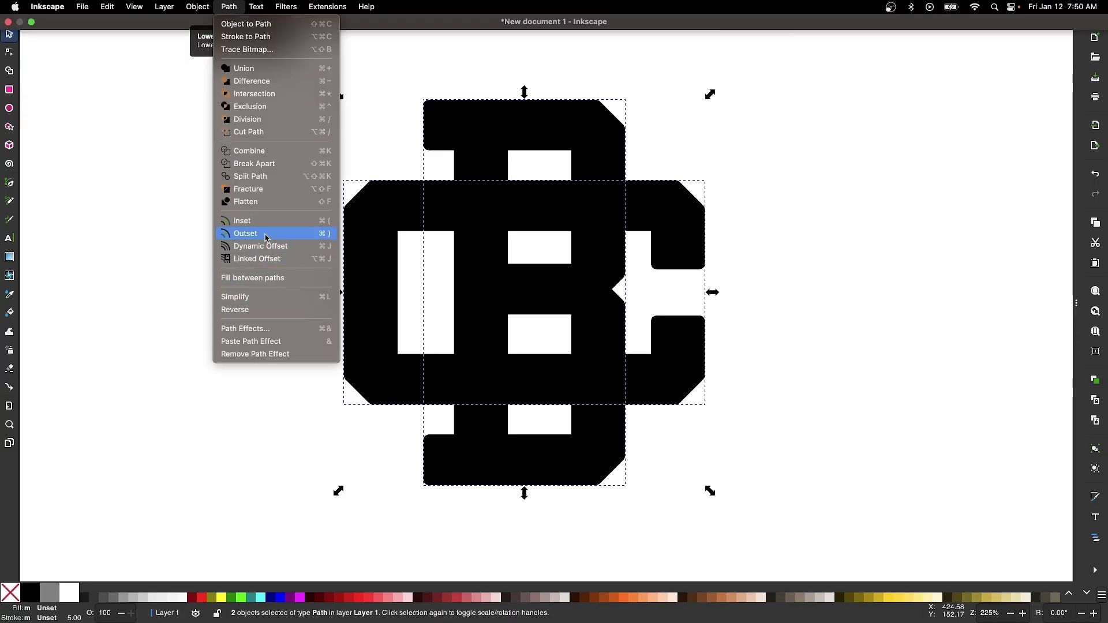
left_click(243, 234)
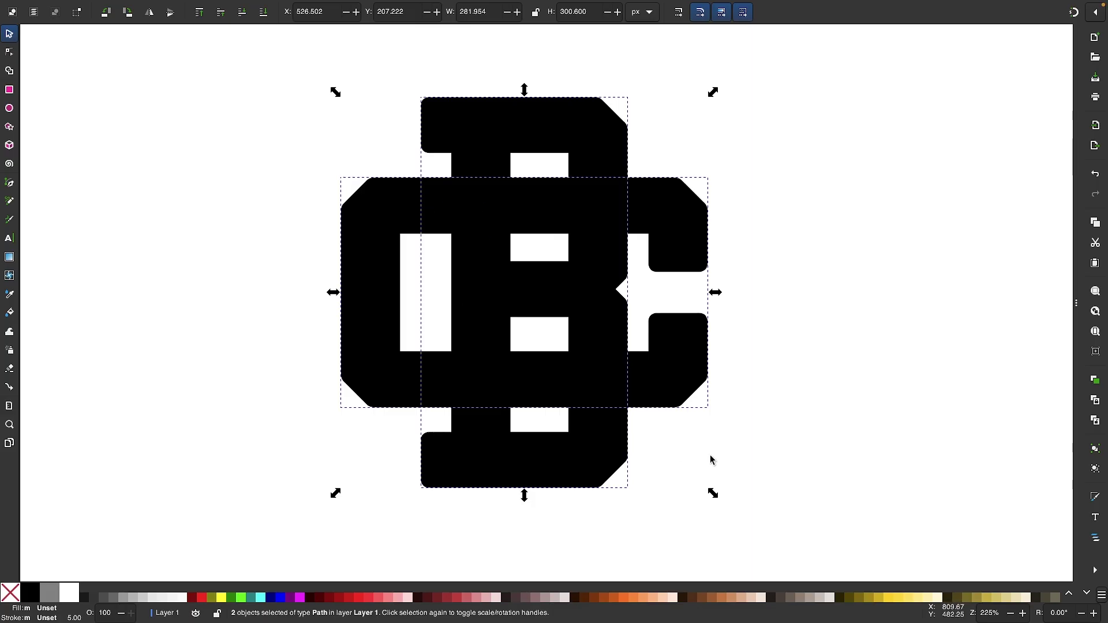
Select all letter paths and use the Shape Builder to add the C's left fragment as a piece.
left_click_drag(811, 556, 282, 54)
left_click(9, 70)
left_click_drag(481, 220, 598, 256)
scroll(598, 257, "up", 2)
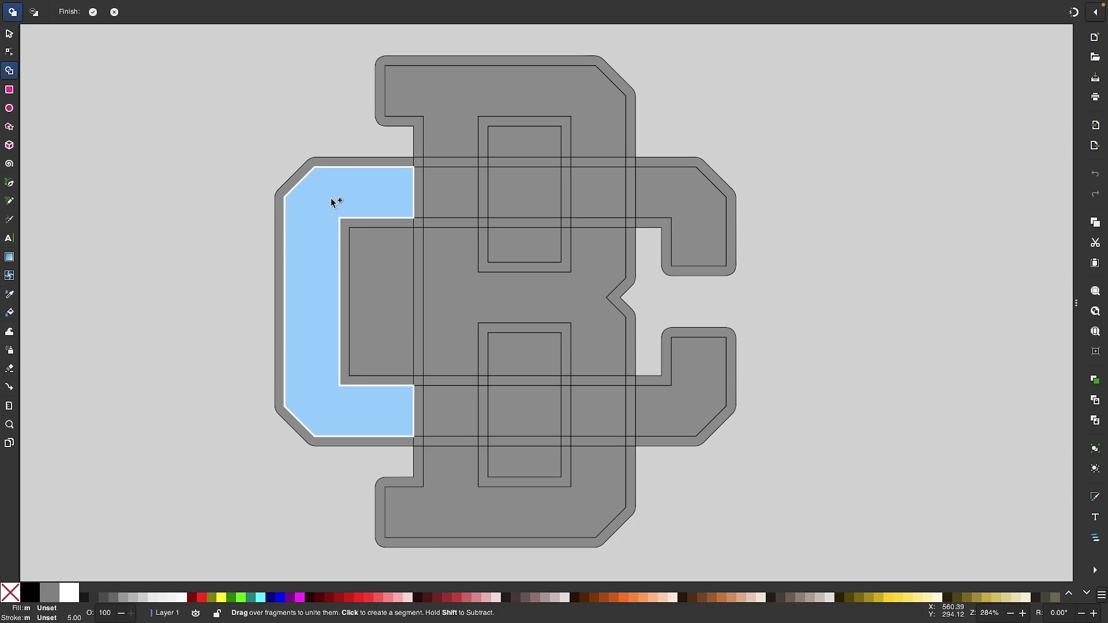
left_click(344, 199)
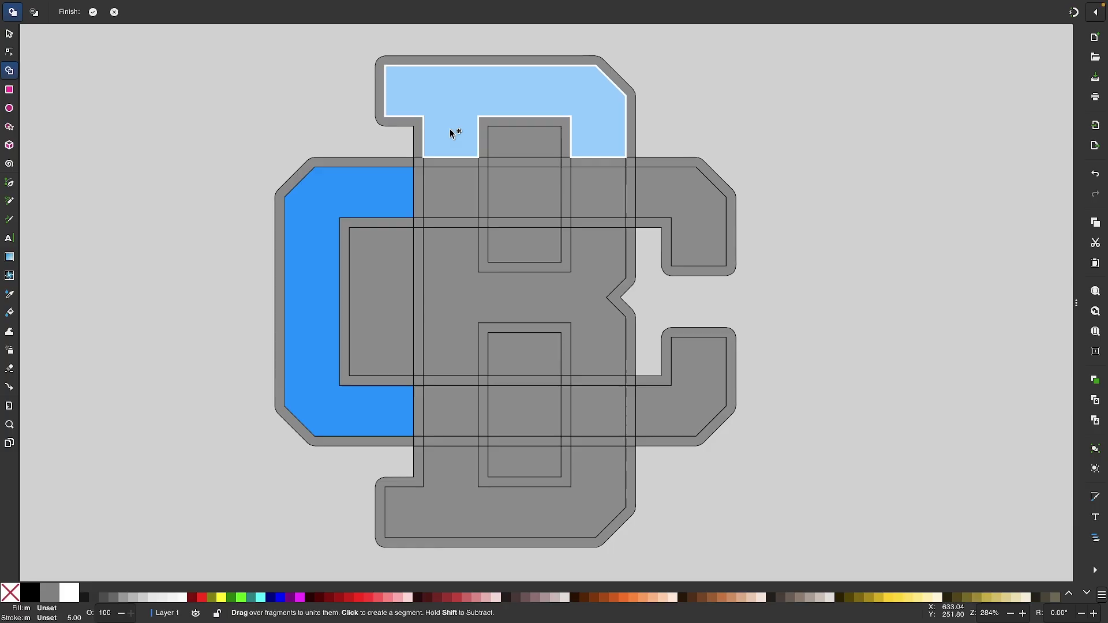
Unite the B's top and stem, the C's upper arm, bottom bar fragments, and lower-right tip.
mouse_move(451, 113)
left_mouse_down()
mouse_move(461, 92)
mouse_move(441, 282)
left_mouse_up()
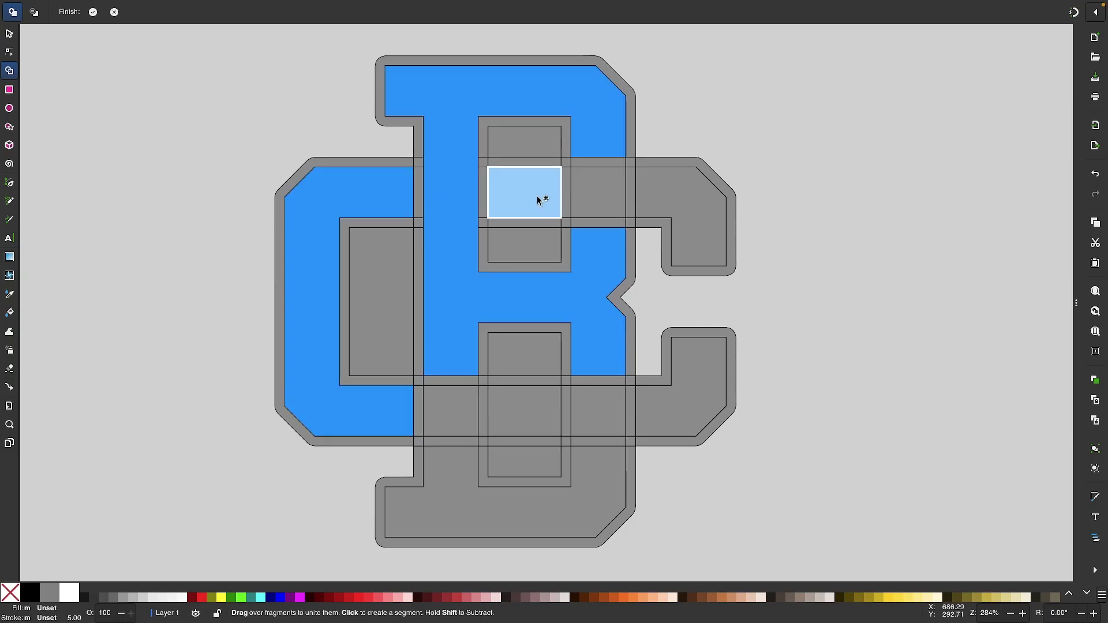
left_click_drag(538, 197, 677, 199)
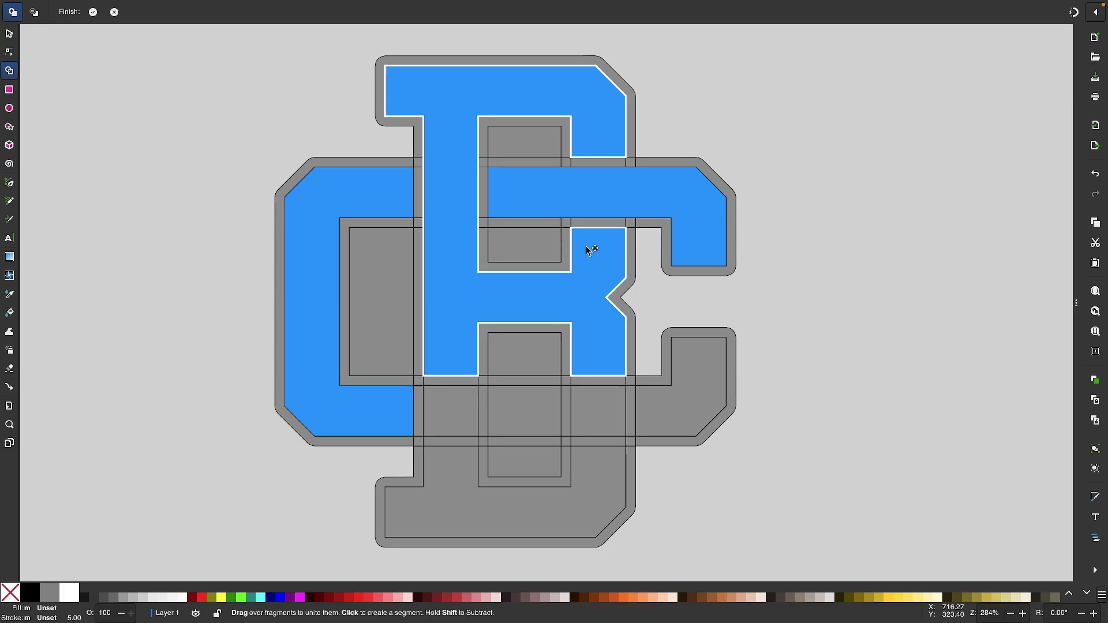
mouse_move(385, 410)
left_mouse_down()
mouse_move(582, 403)
mouse_move(595, 350)
mouse_move(596, 500)
left_mouse_up()
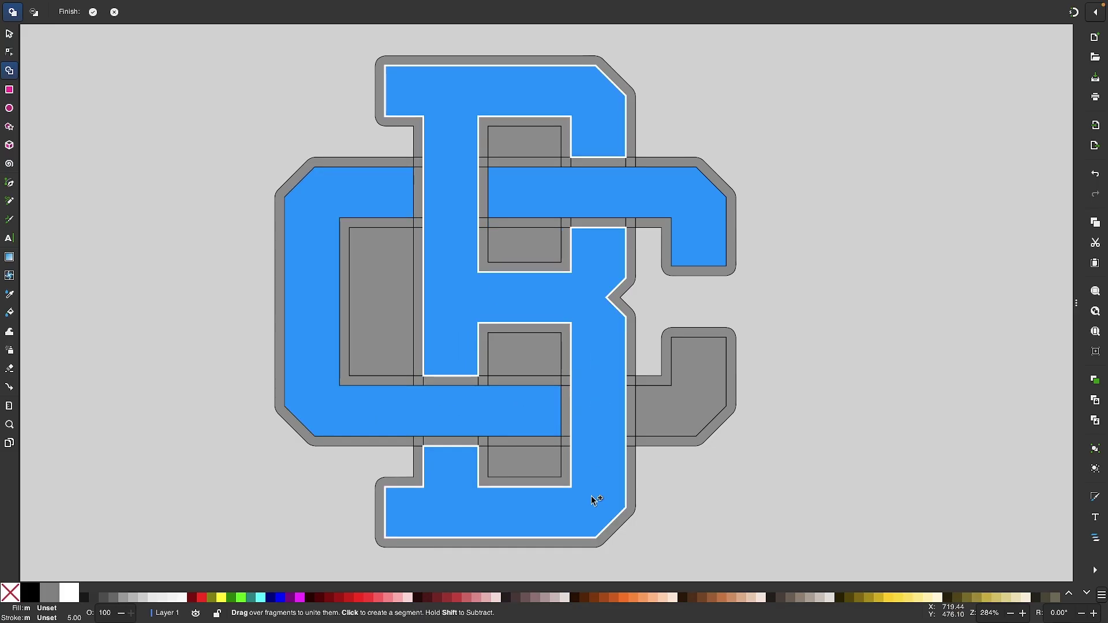
left_click(694, 391)
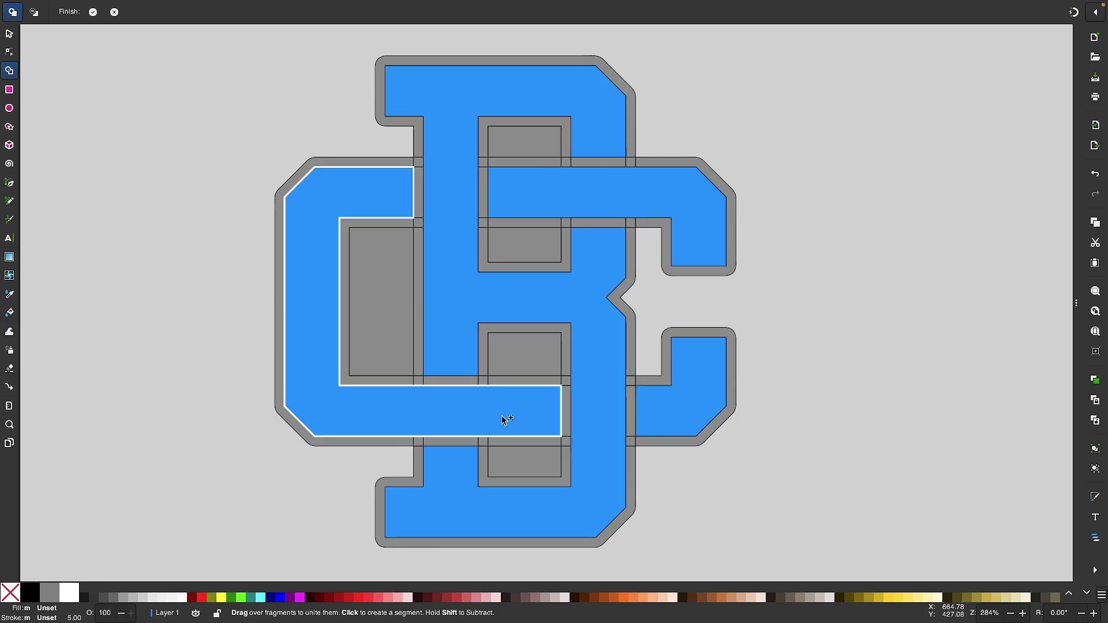
left_click(93, 13)
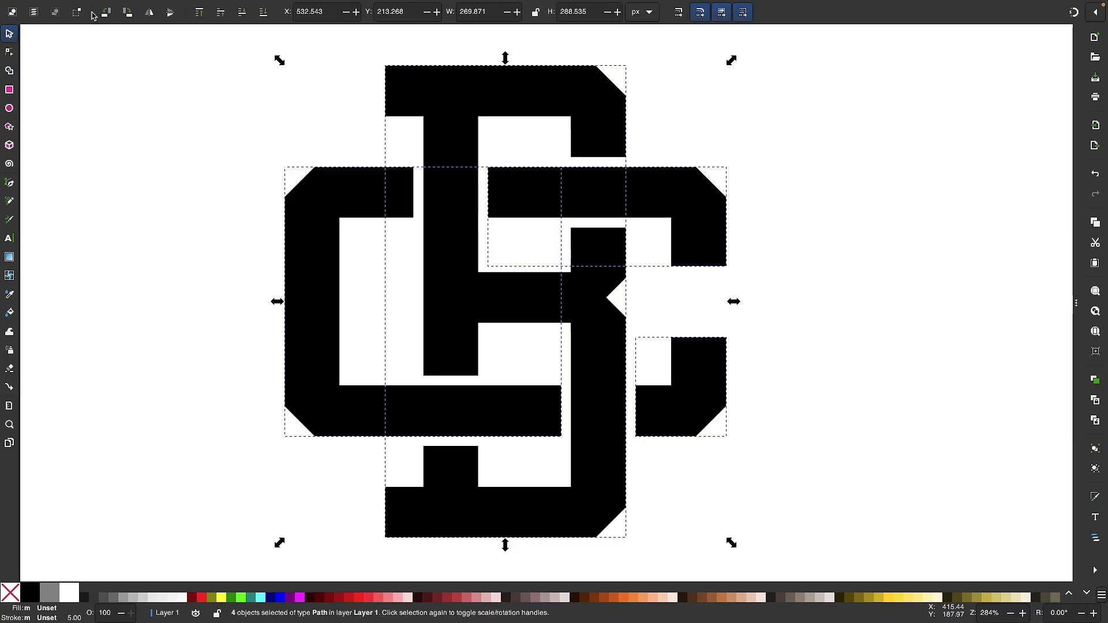
scroll(511, 222, "down", 2)
scroll(511, 222, "down", 1)
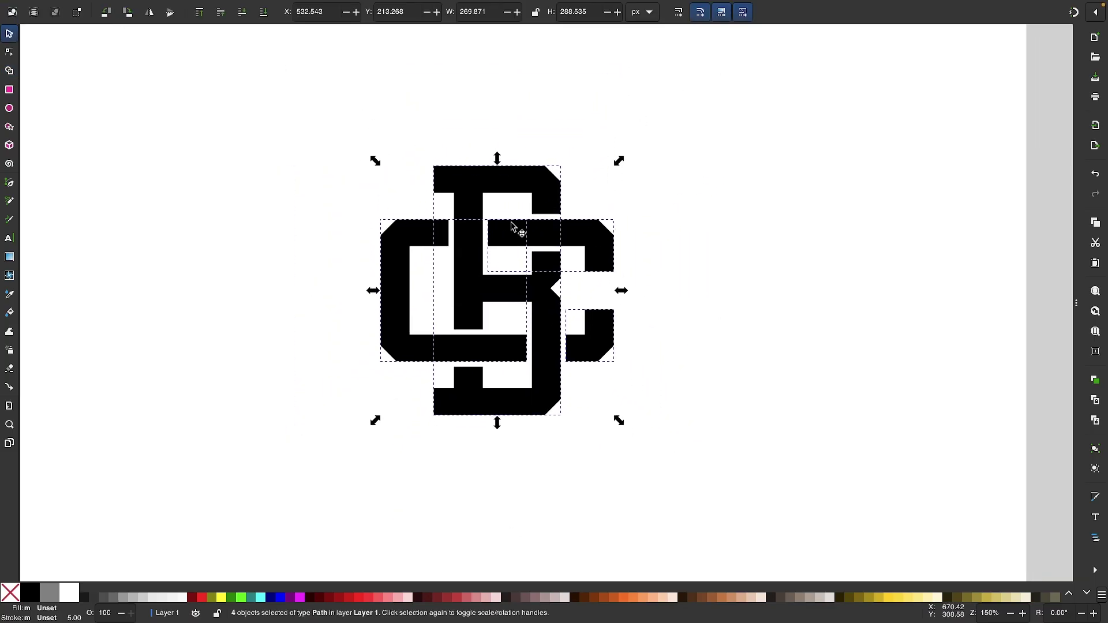
scroll(537, 254, "up", 1)
scroll(569, 277, "up", 2)
left_click(767, 272)
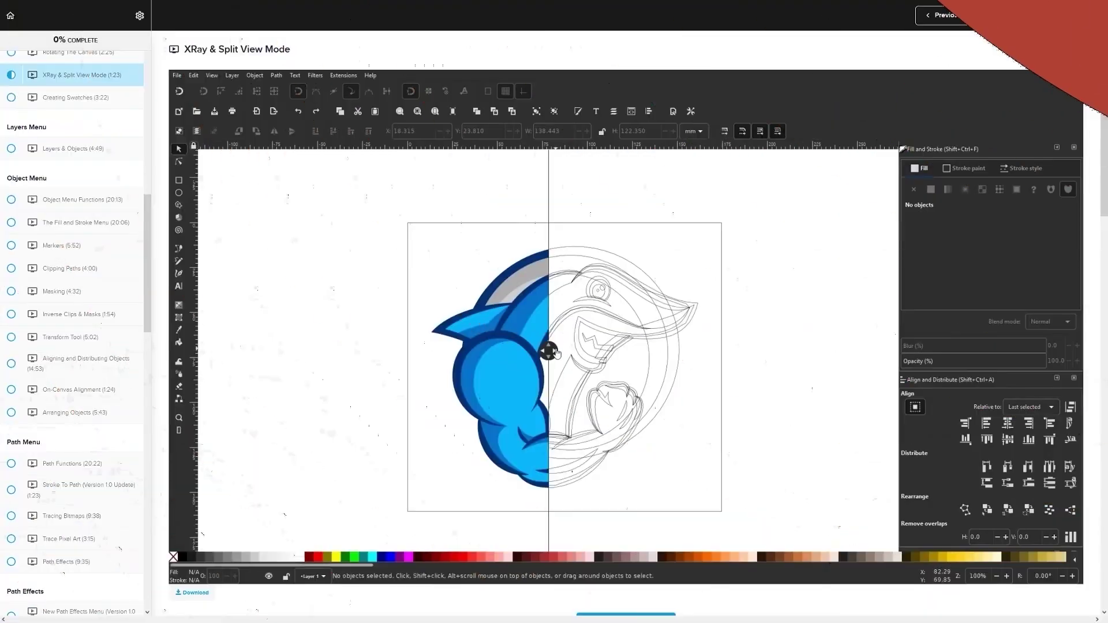
Browse the Inkscape Master Class course lectures and student comments.
left_click_drag(540, 360, 461, 350)
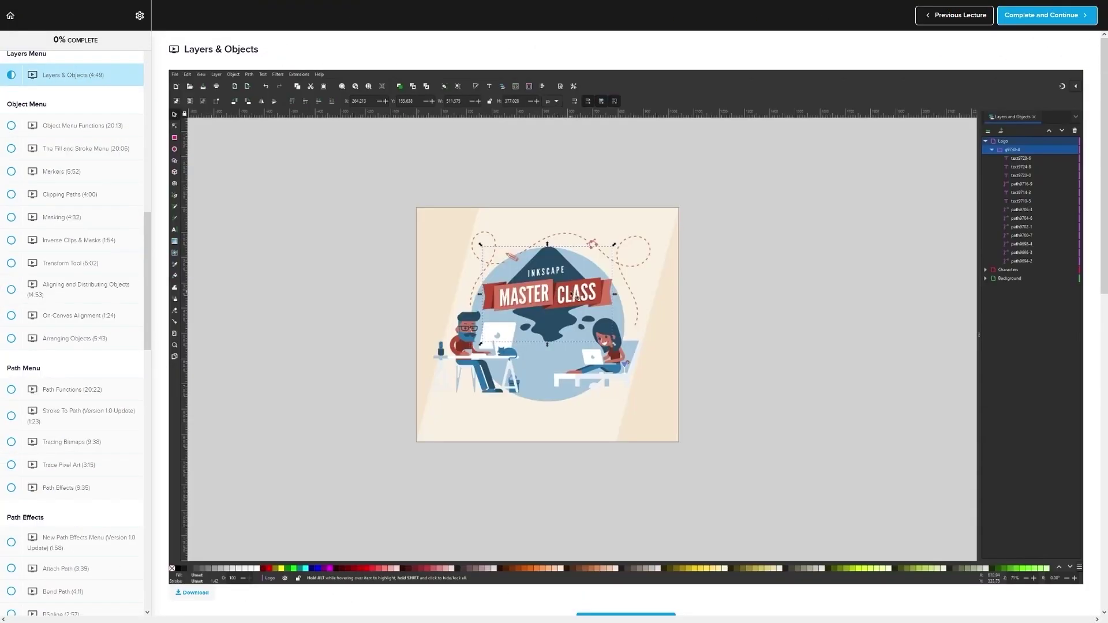
left_click_drag(556, 317, 762, 271)
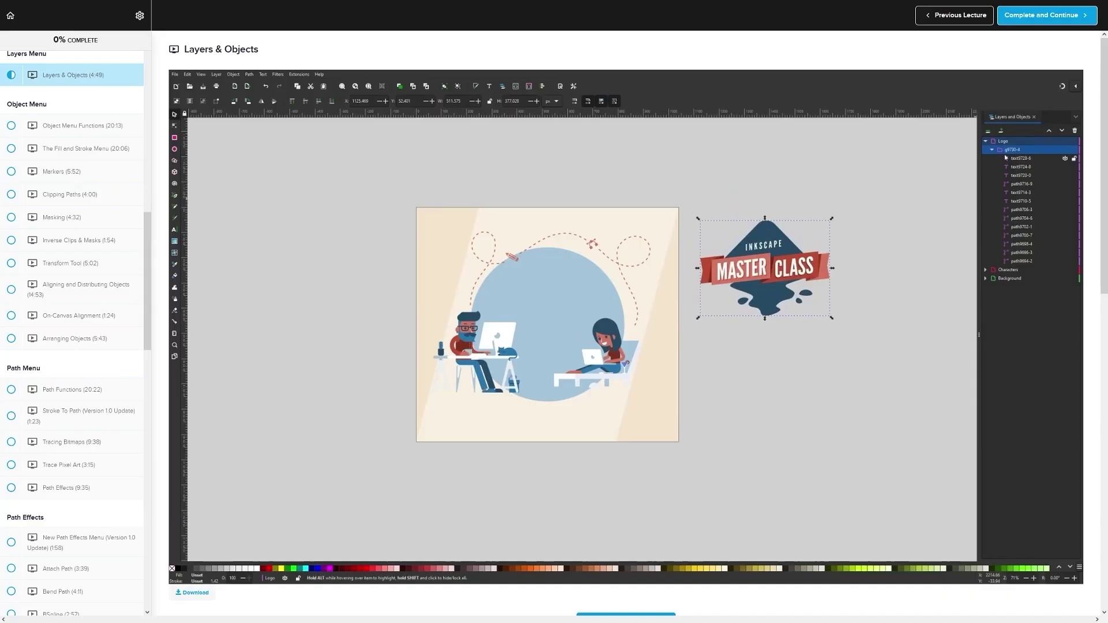
left_click(635, 398)
left_click_drag(635, 399, 381, 291)
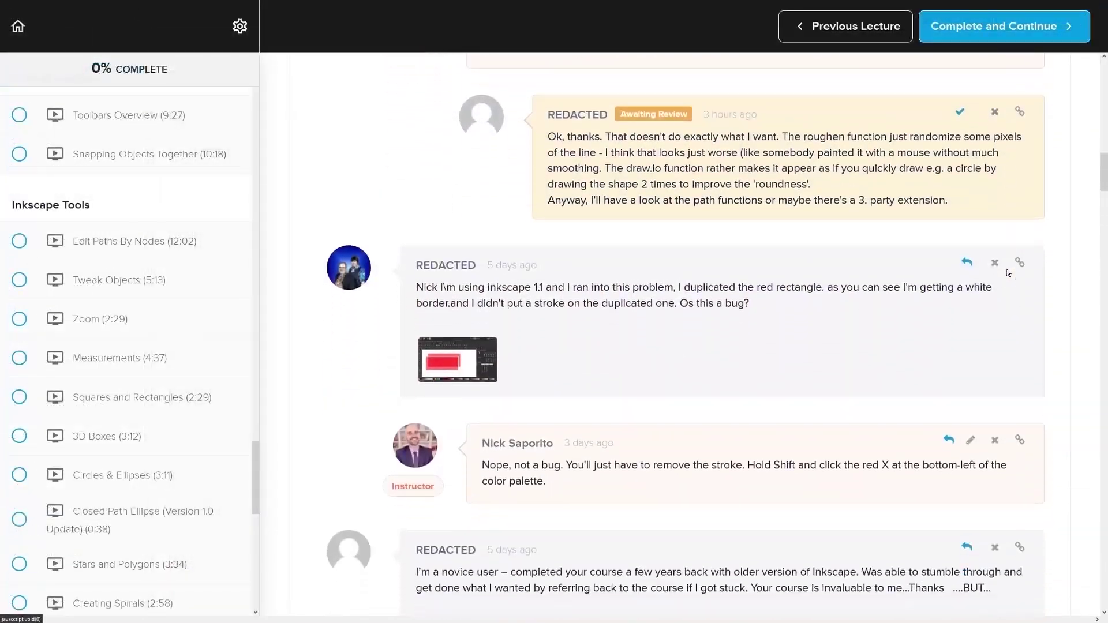
Scroll the sales page down to Student Feedback and the $17 USD Enroll offer.
scroll(1006, 269, "down", 5)
scroll(1034, 264, "down", 6)
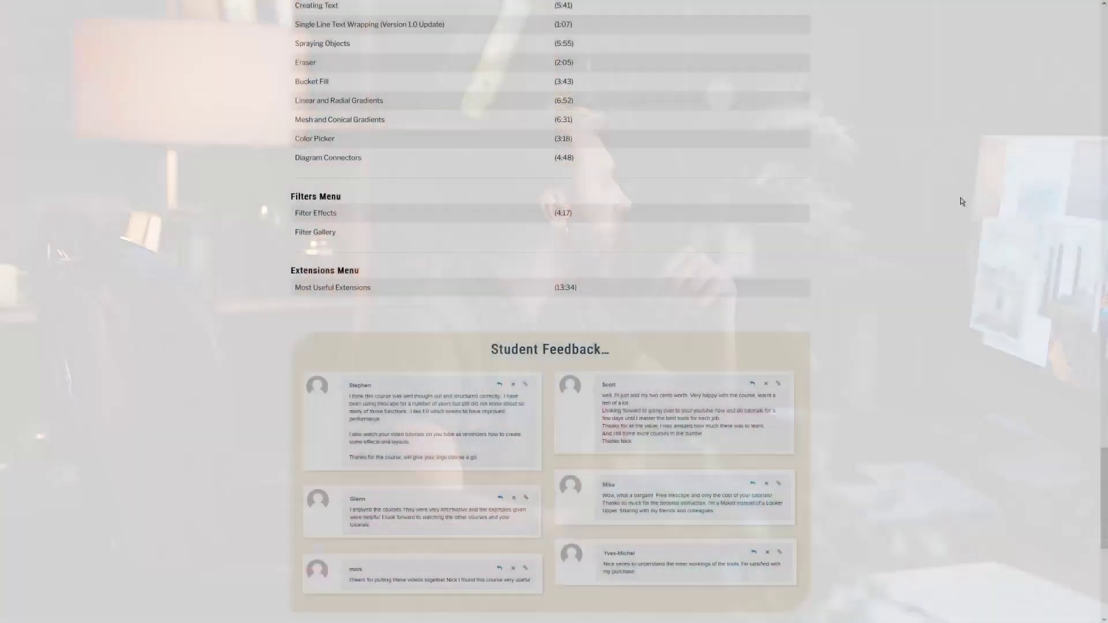
scroll(962, 202, "down", 7)
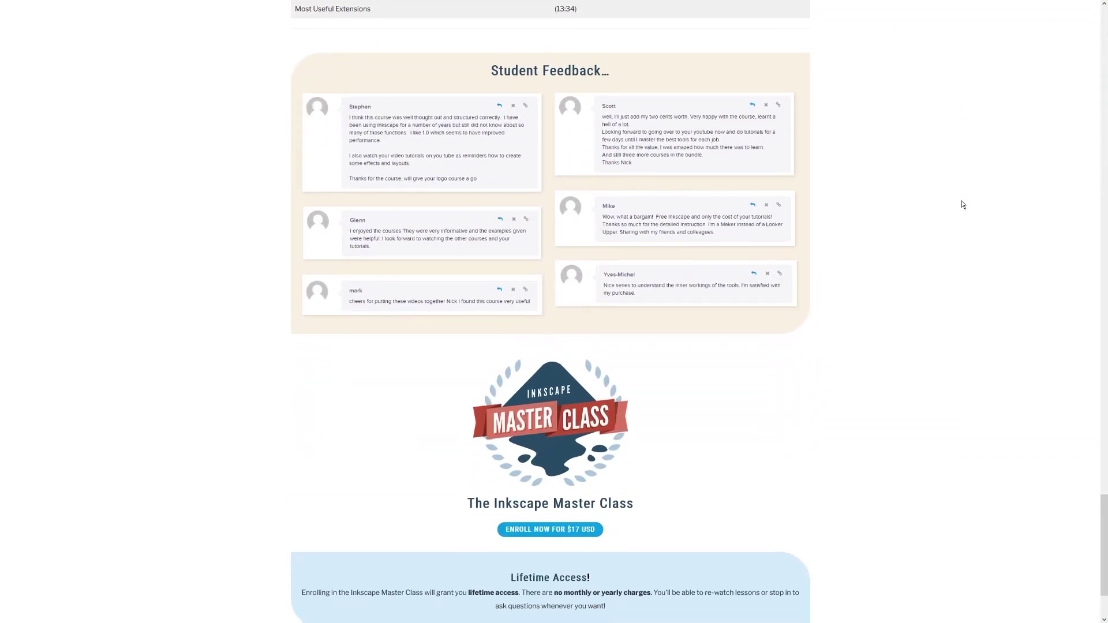